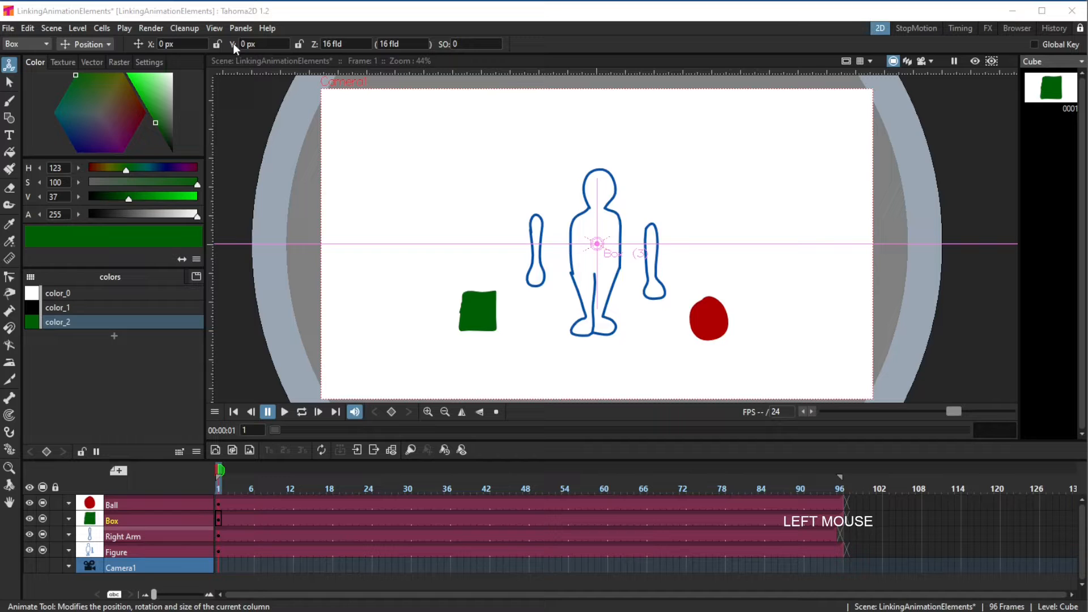
Try lowering the Box at frame 1 to Y about -34 px with the Animate tool, and undo the move
left_click(11, 68)
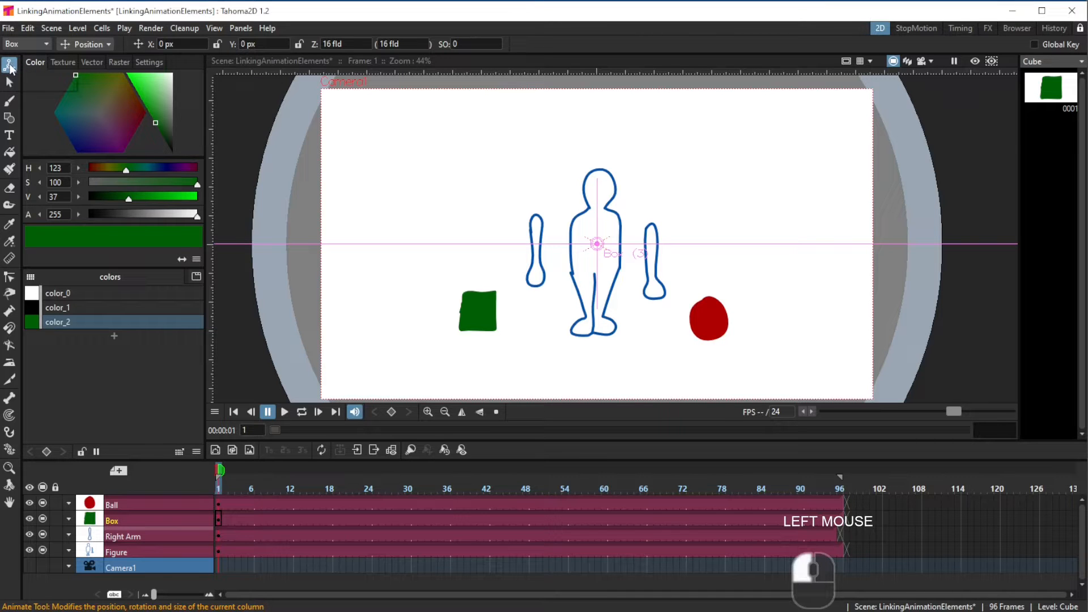
left_click(218, 521)
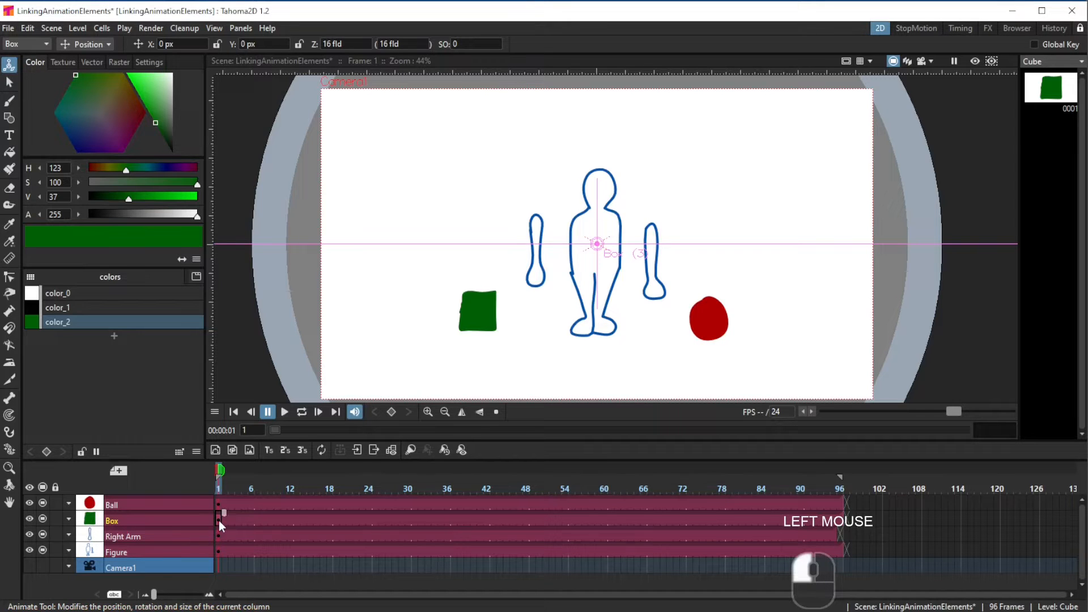
left_click(233, 46)
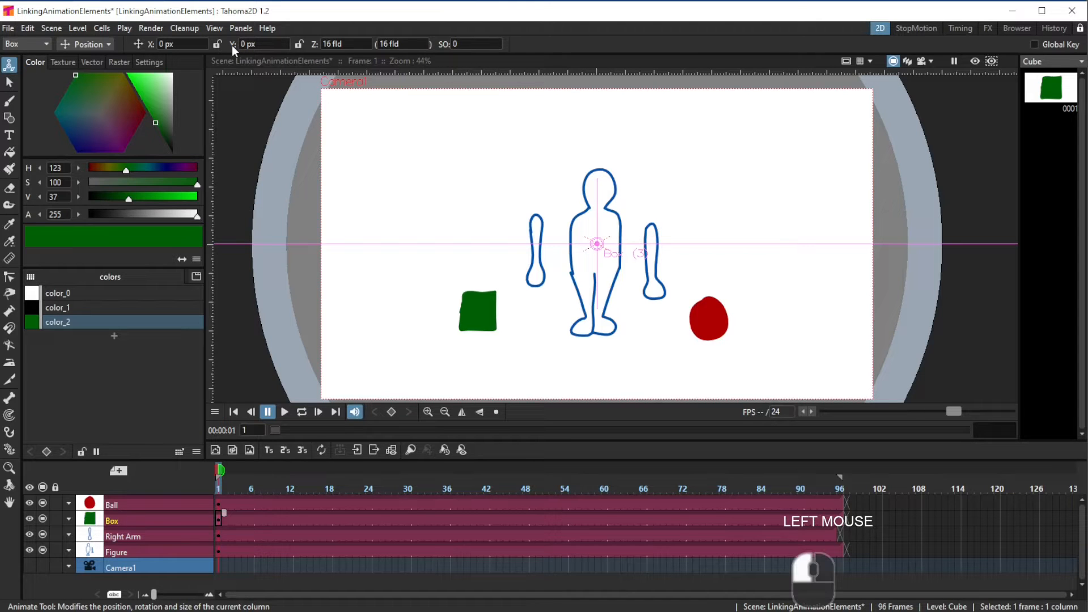
left_click_drag(232, 46, 190, 31)
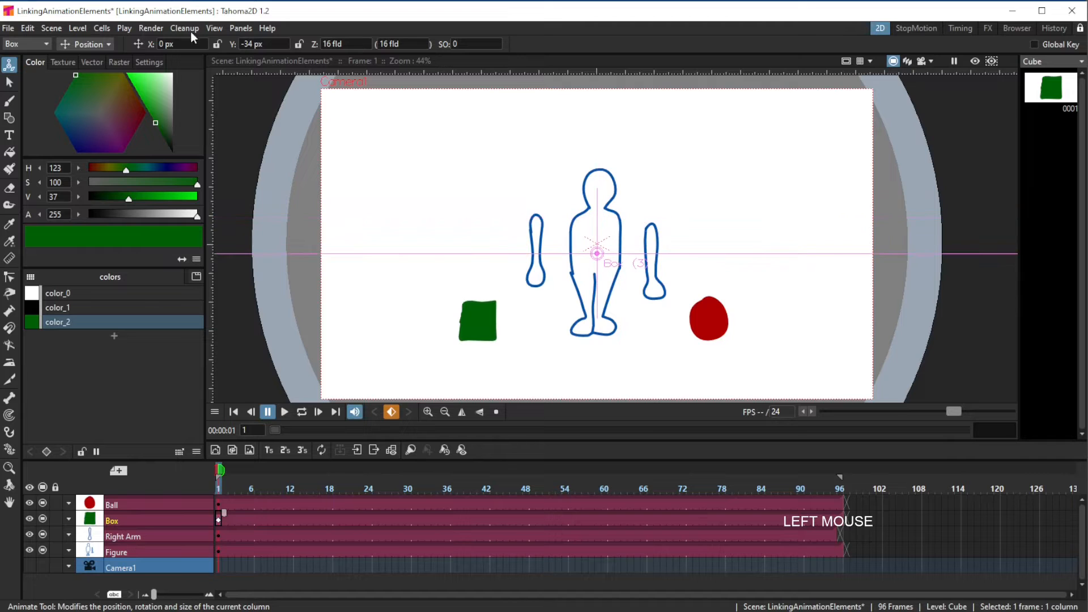
key("ctrl+z")
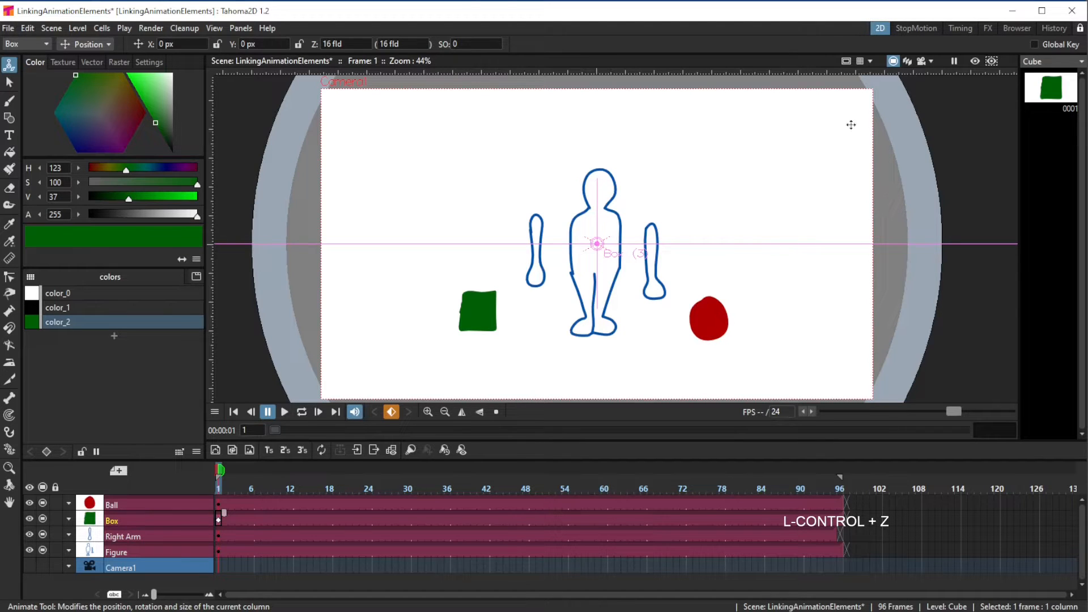
Open the Timing workspace and set the interpolation of the Ball's Y channel to Expression
left_click(958, 28)
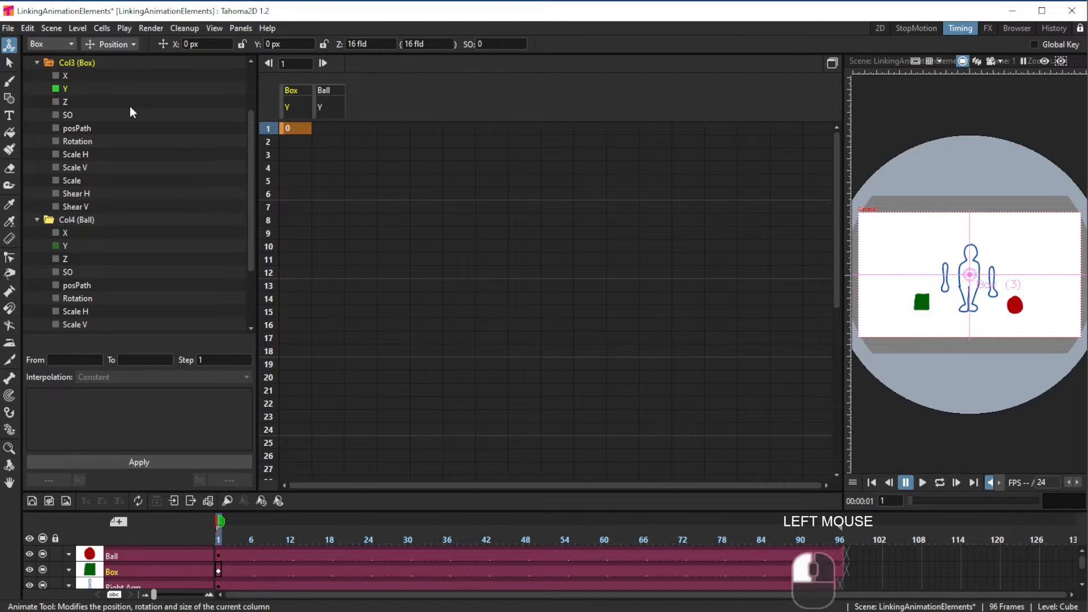
left_click_drag(252, 185, 251, 126)
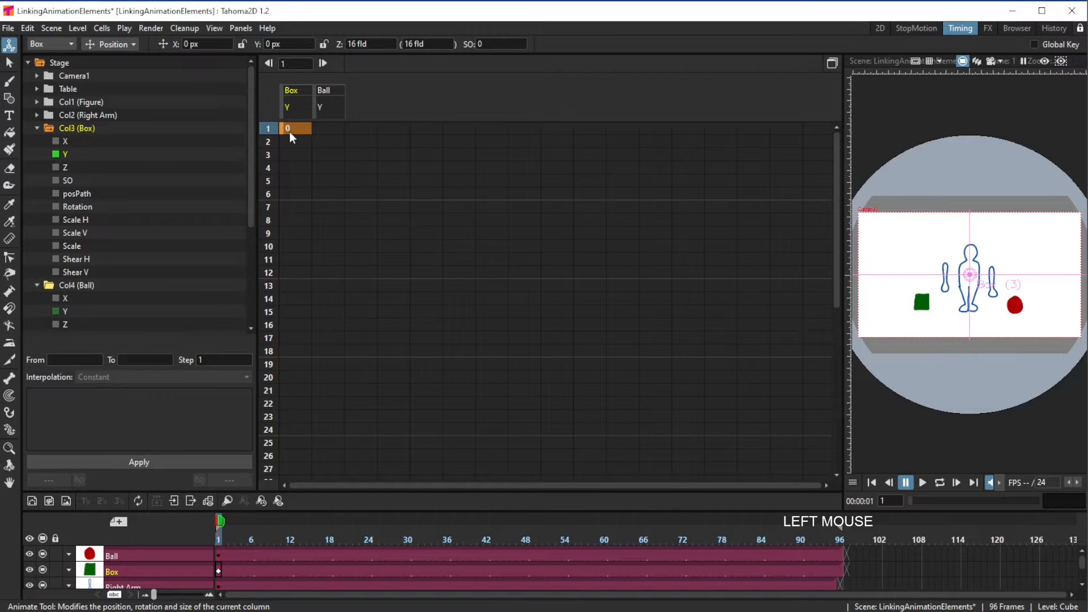
left_click(318, 129)
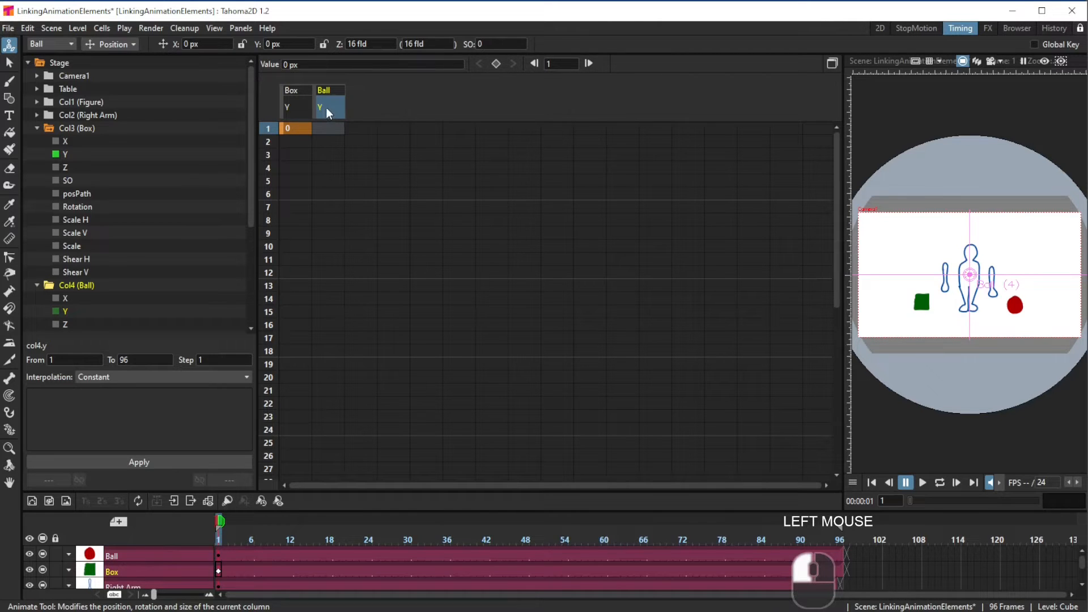
left_click(125, 375)
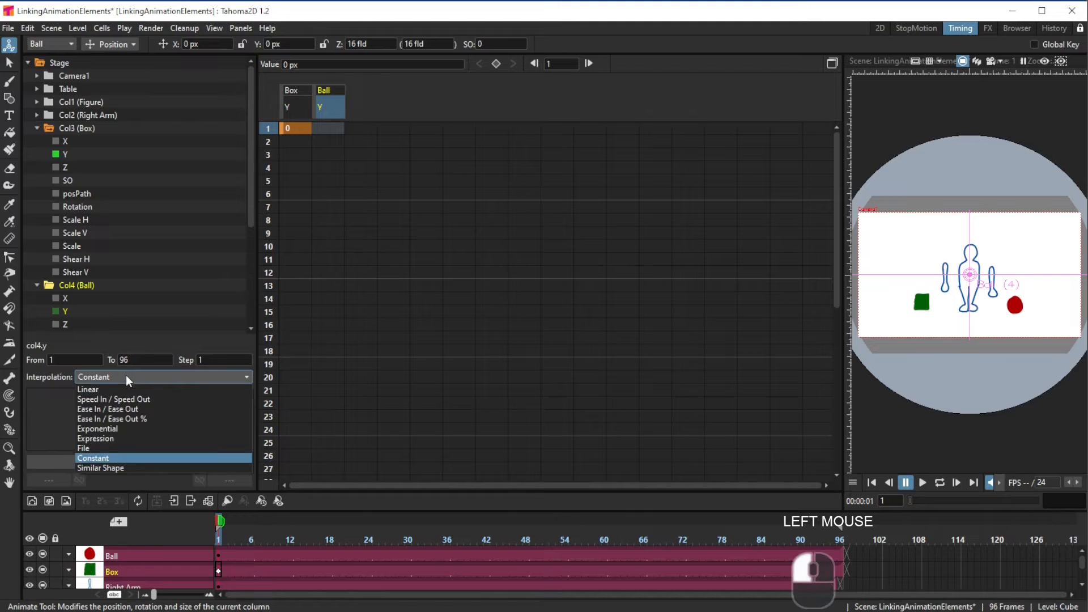
left_click(96, 438)
Replace the Ball's Y expression with col3.y and apply it to link the Ball to the Box
left_click(52, 426)
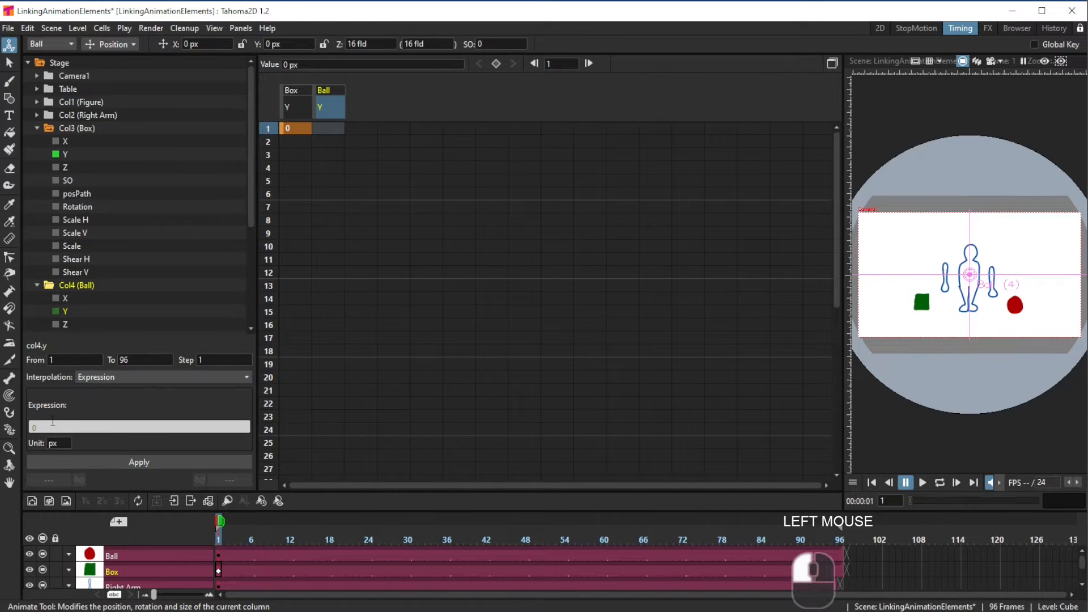
key("BackSpace")
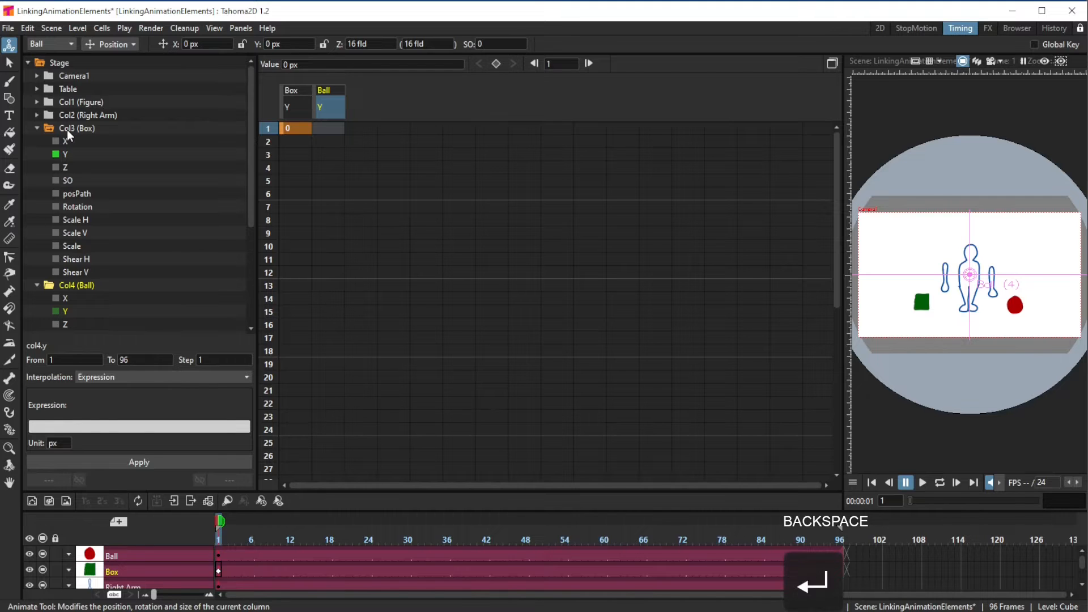
left_click(52, 426)
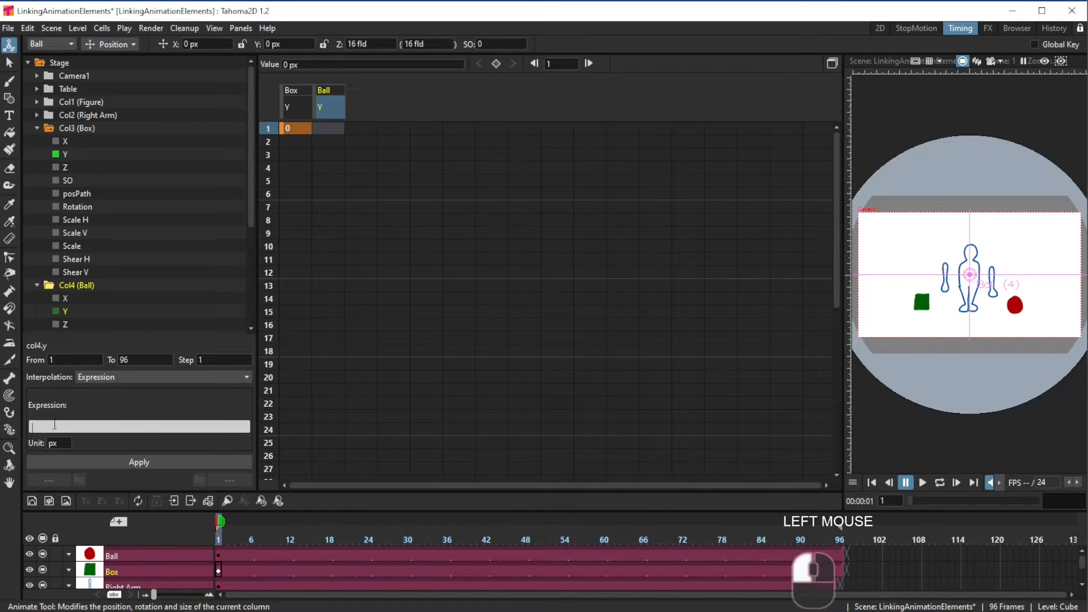
type("col3.")
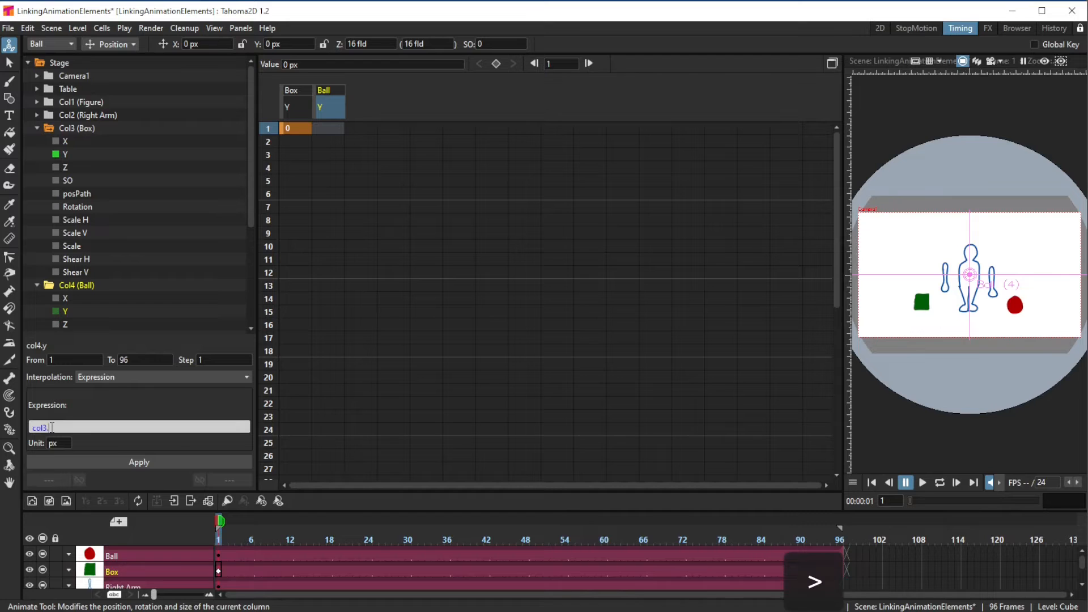
type("y")
left_click(131, 462)
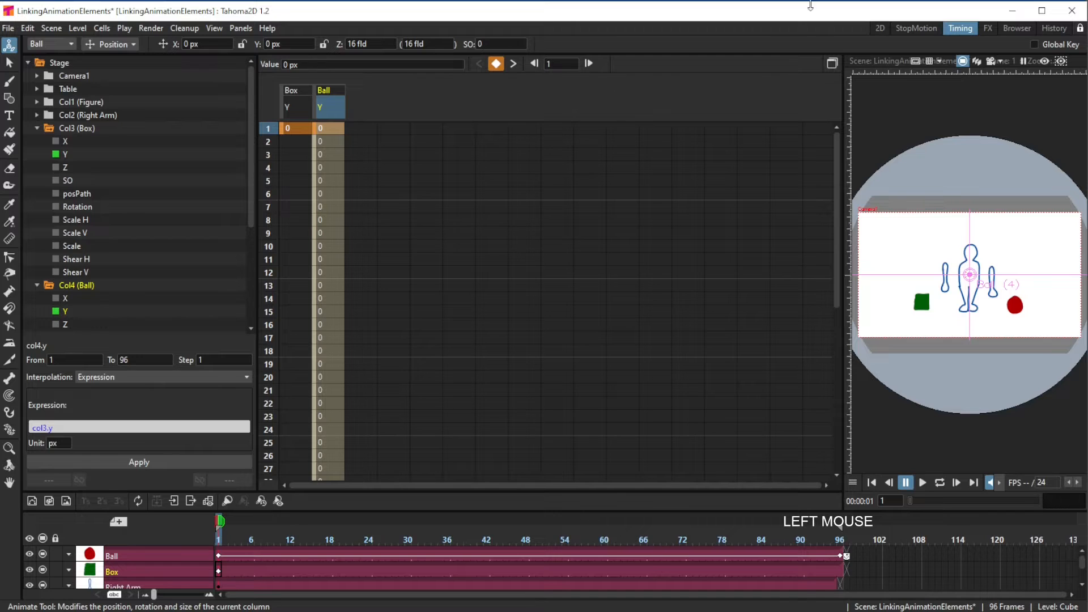
Return to the 2D workspace and lower the Box at frame 1 to Y about -30 px to test the link
left_click(880, 28)
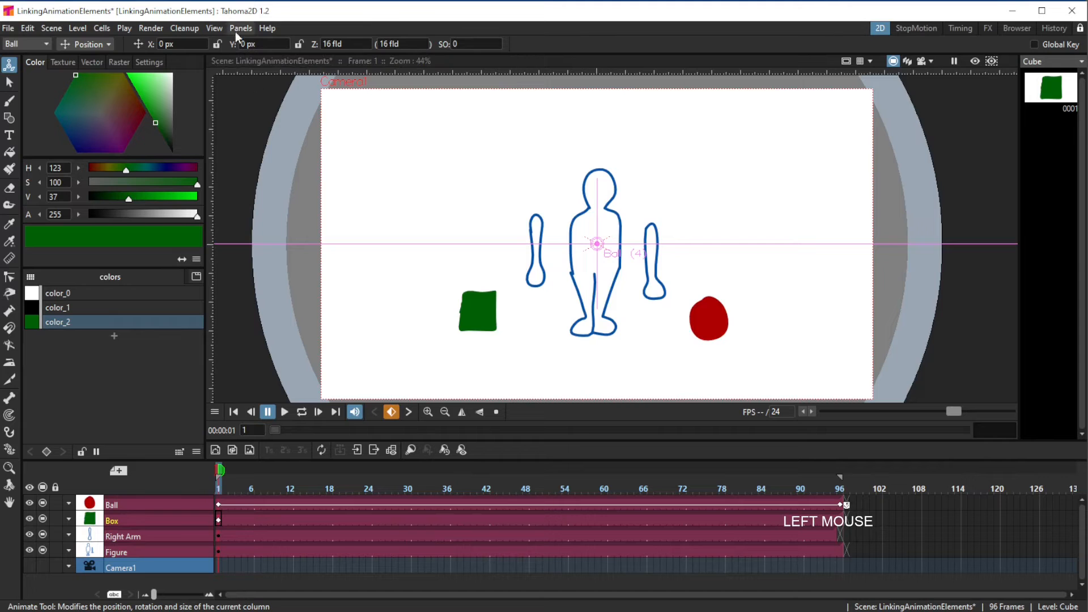
left_click(219, 505)
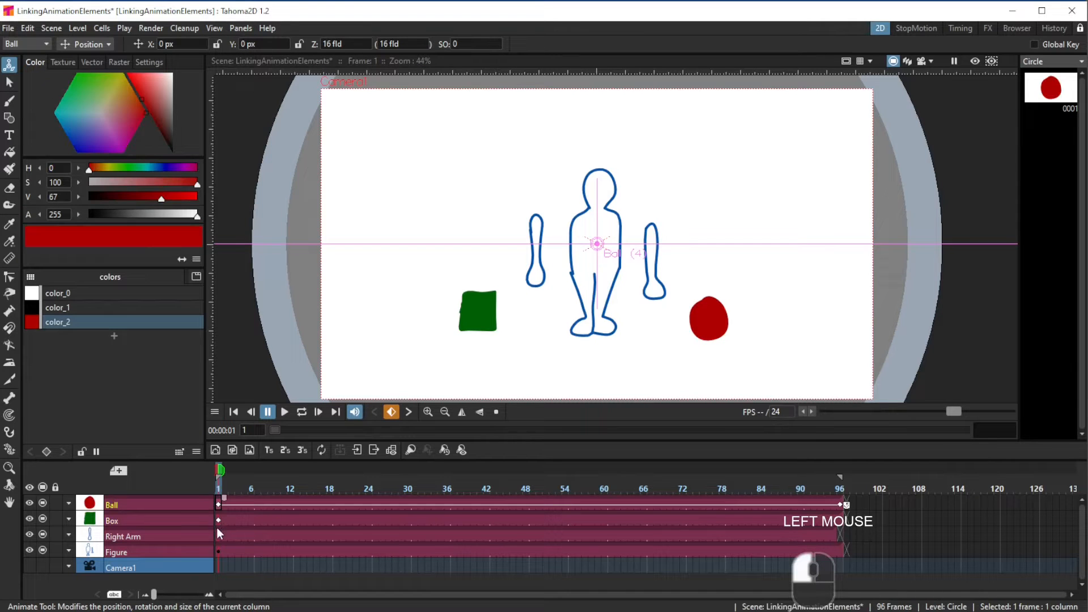
left_click(218, 520)
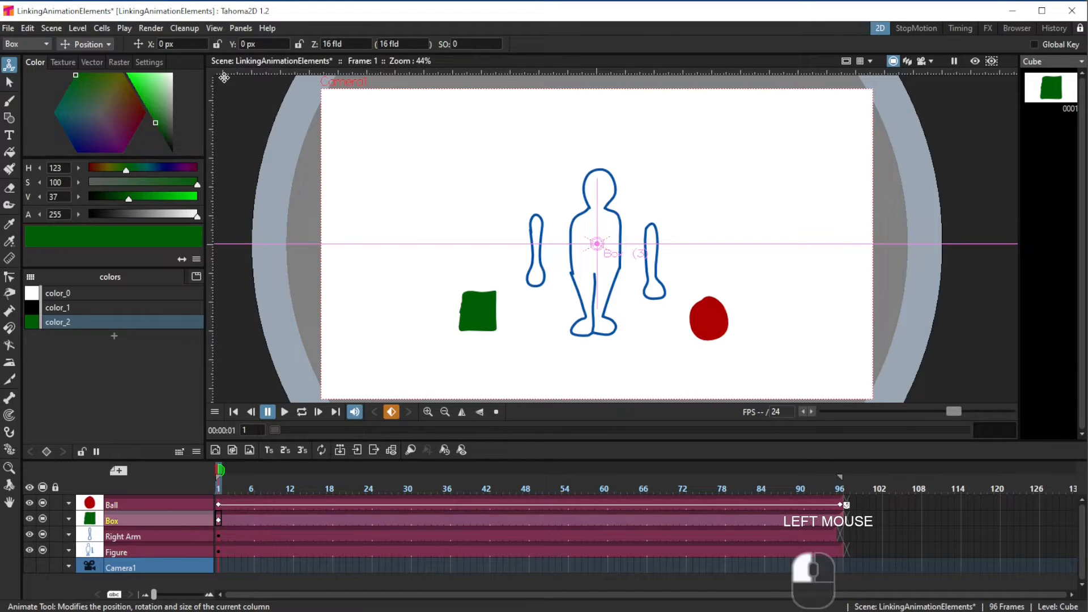
left_click_drag(234, 48, 207, 45)
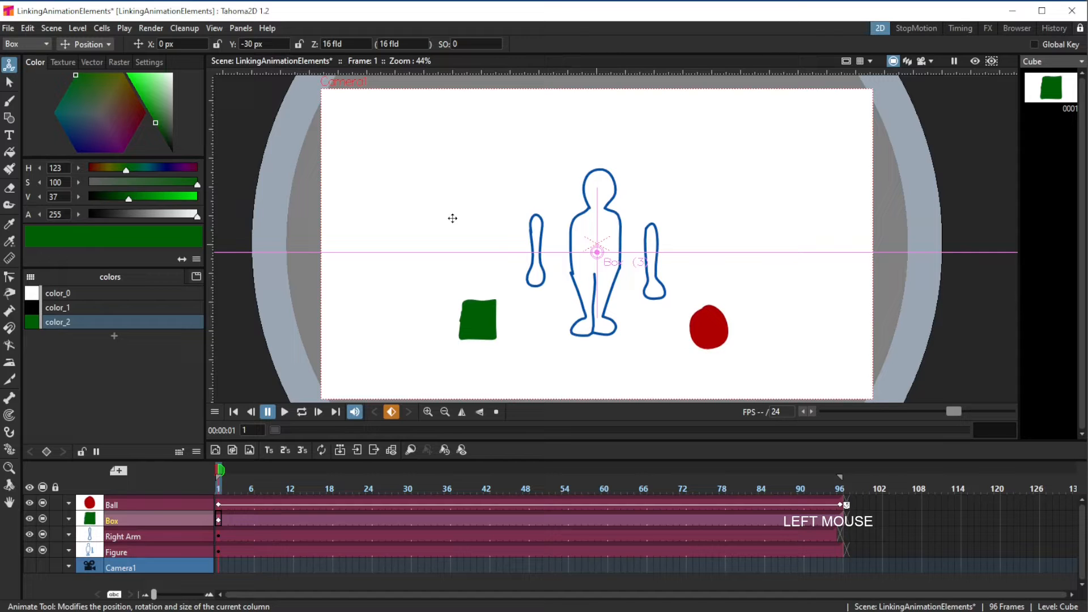
key("alt+Tab")
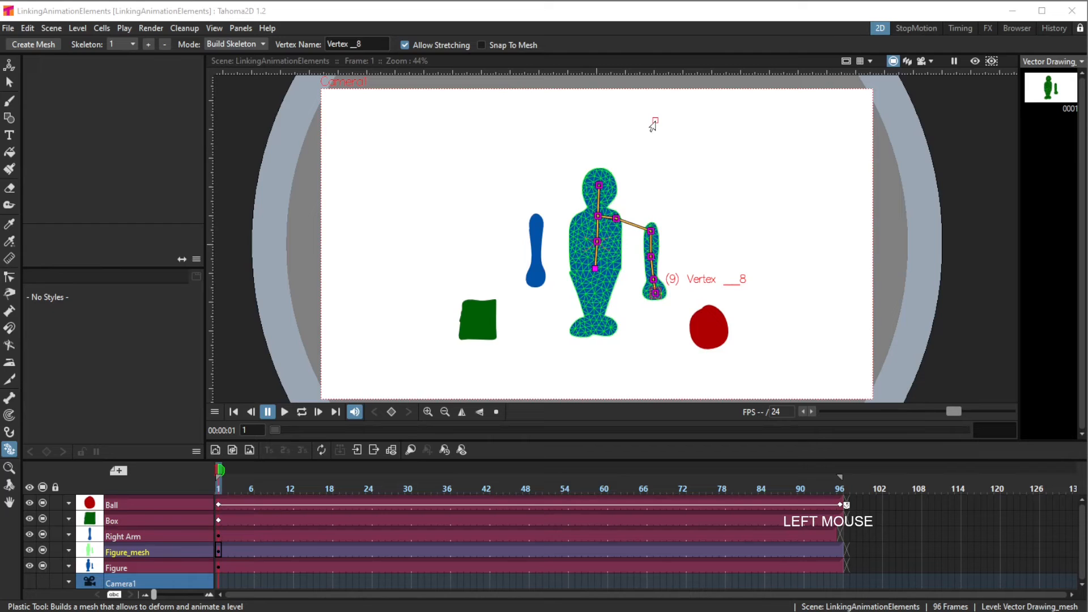
Select Figure_mesh at frame 1 and slightly adjust the vertex atop the detached arm in Build Skeleton mode
left_click(164, 569)
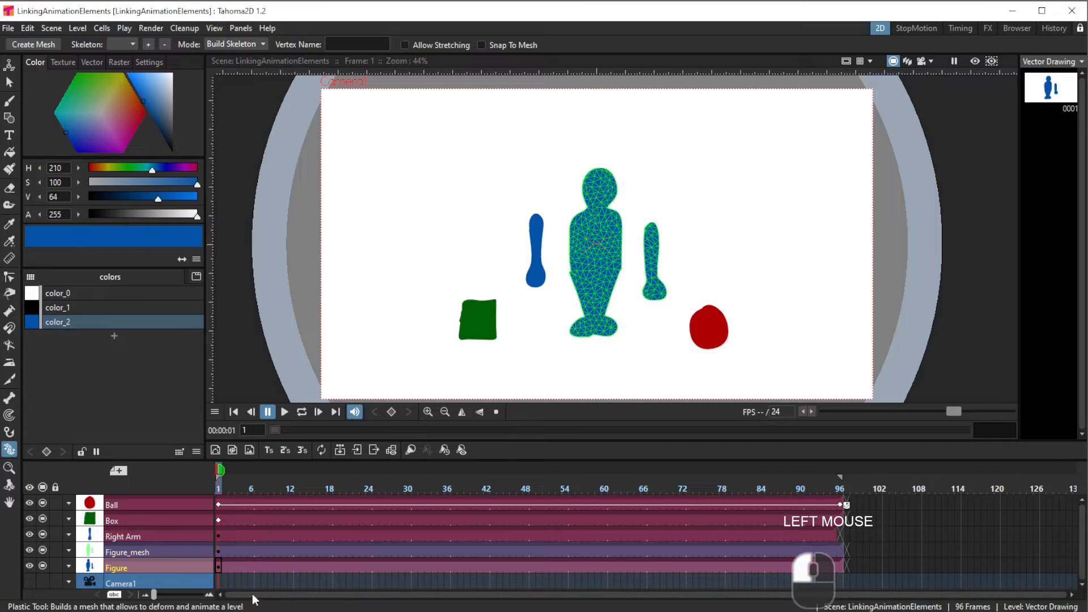
left_click(217, 553)
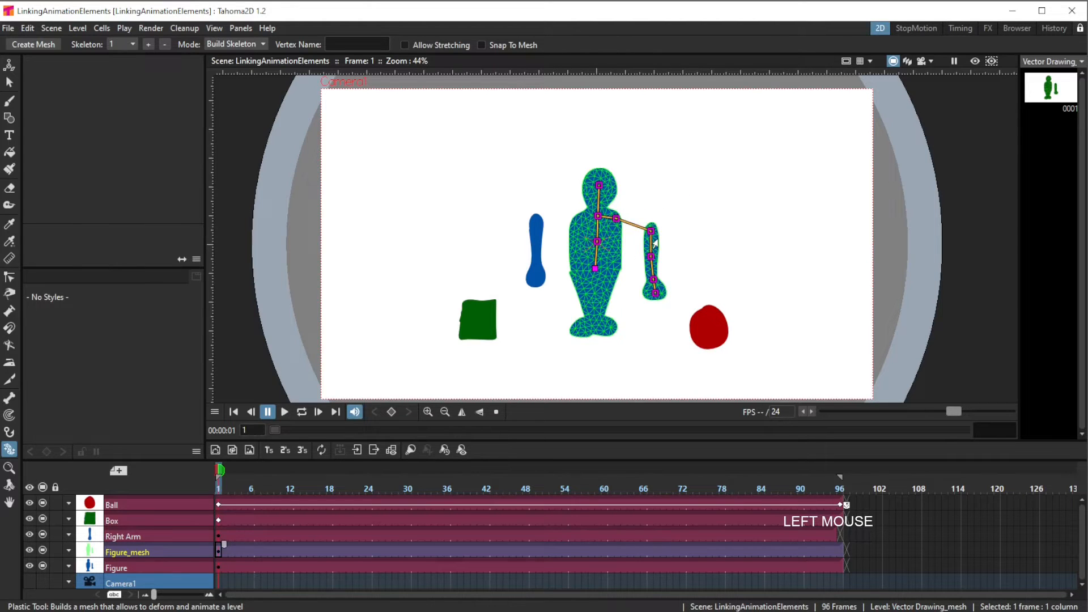
left_click(254, 45)
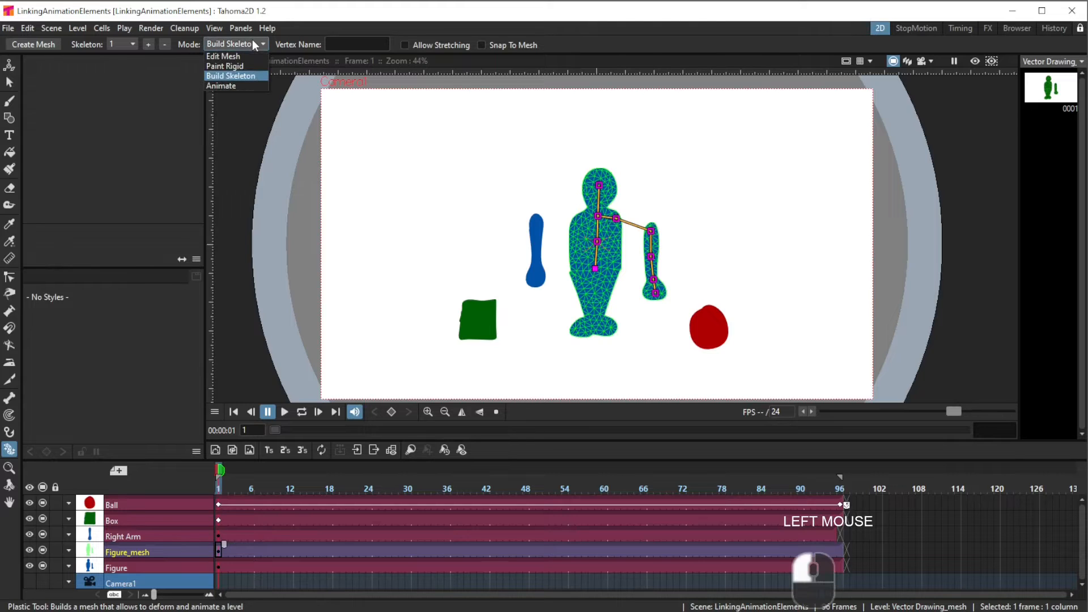
left_click(227, 78)
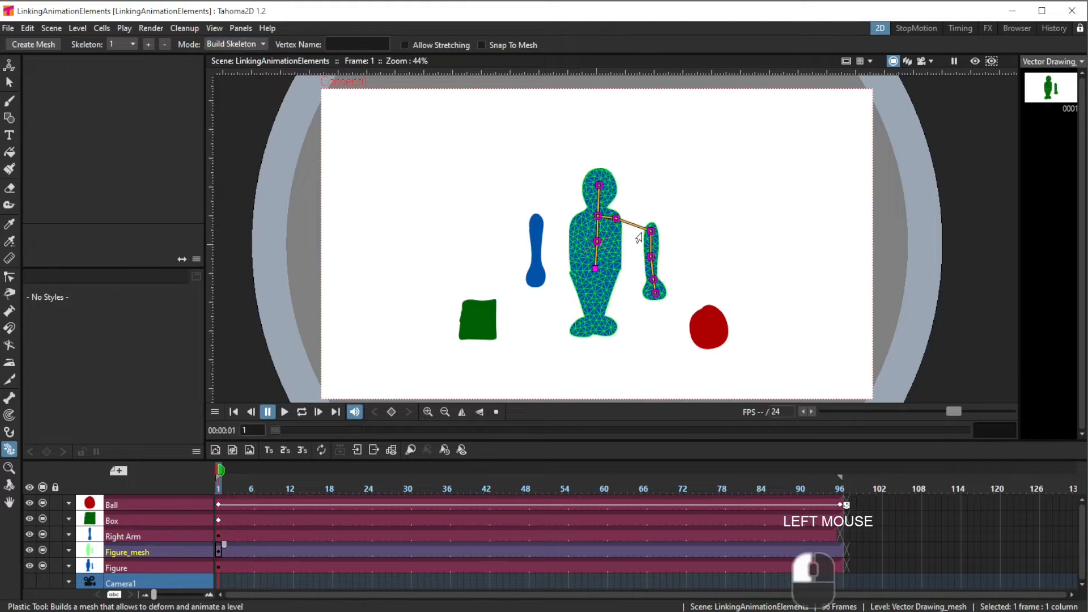
mouse_move(650, 233)
left_mouse_down()
mouse_move(632, 227)
mouse_move(646, 235)
left_mouse_up()
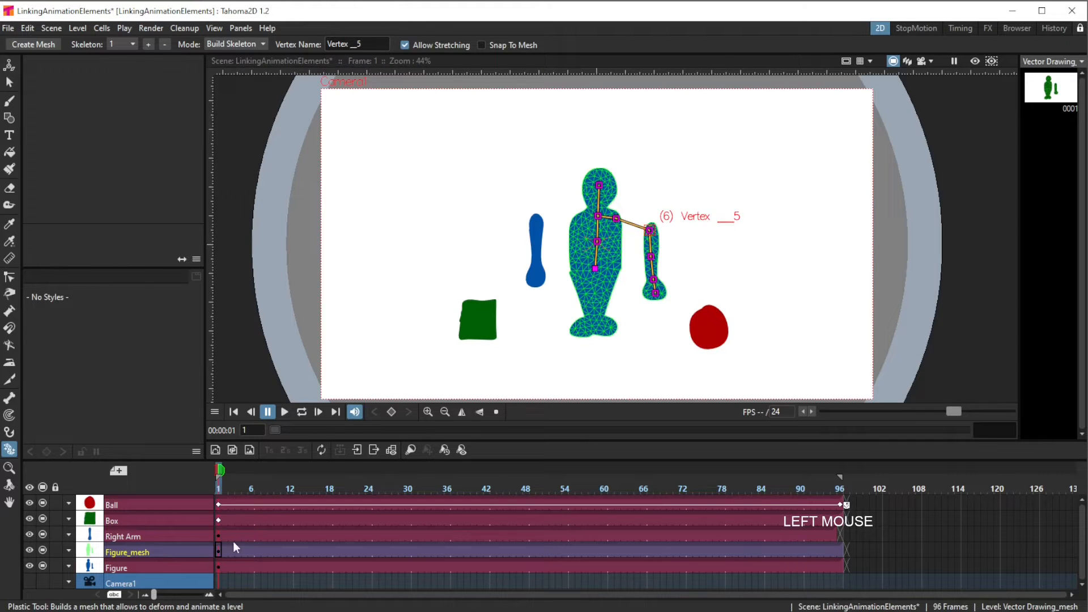
left_click(219, 550)
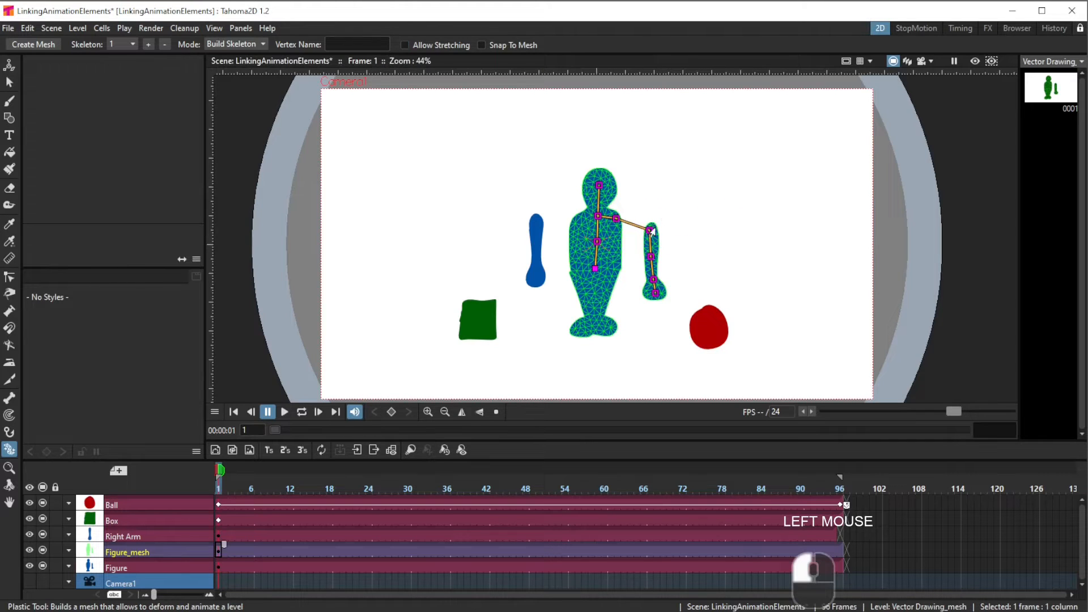
left_click_drag(648, 233, 652, 234)
In Animate mode, turn off Keep Distance and move the detached arm's top vertex to the figure's shoulder, at distance about -119 px
left_click(235, 43)
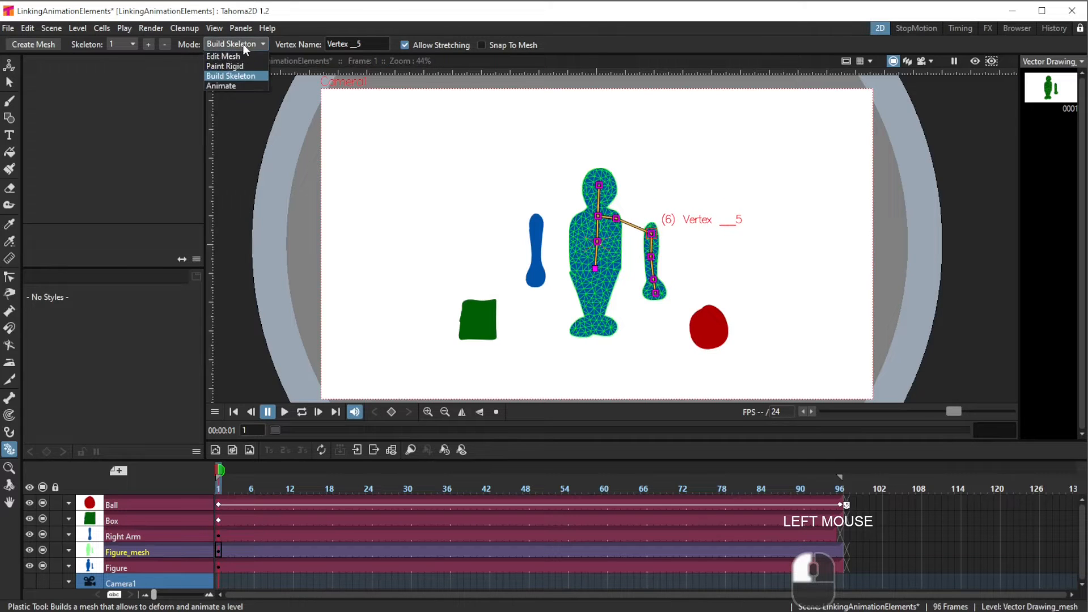
left_click(226, 89)
mouse_move(651, 234)
left_mouse_down()
mouse_move(617, 213)
mouse_move(629, 243)
mouse_move(651, 234)
left_mouse_up()
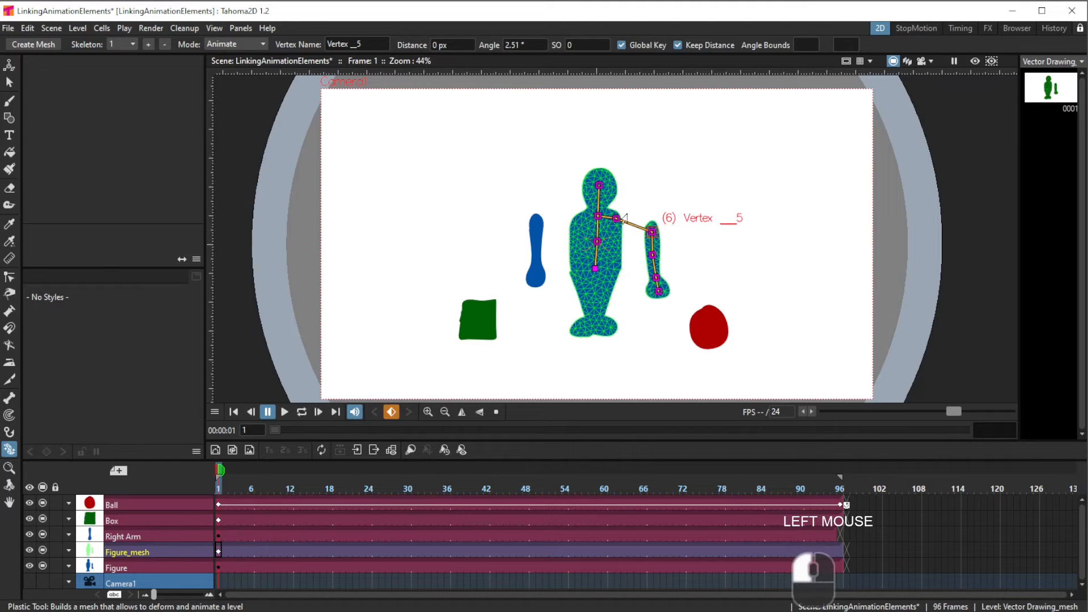
left_click(677, 44)
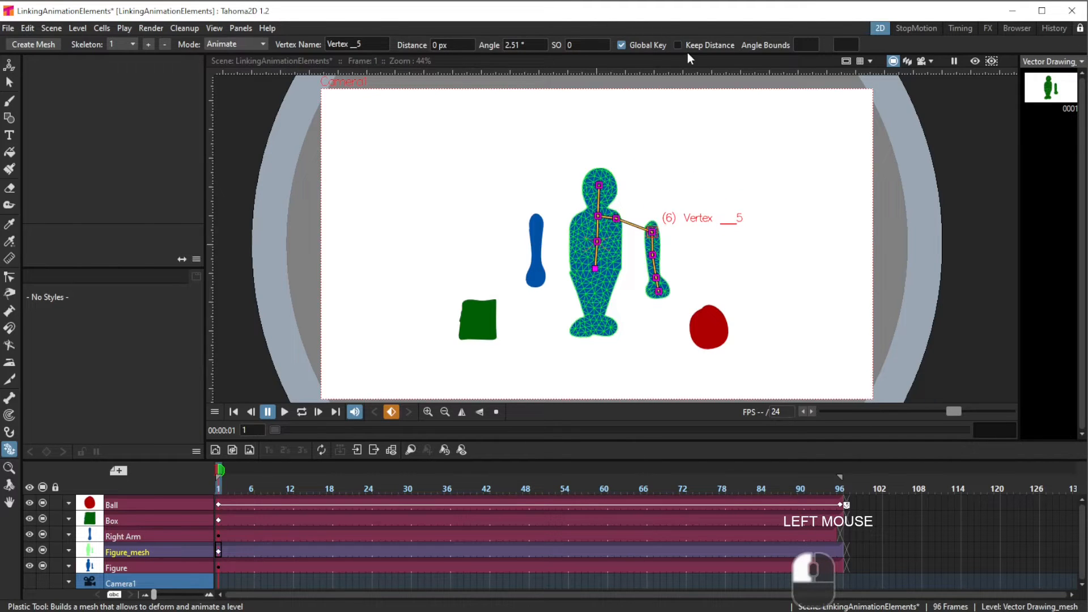
left_click_drag(652, 232, 618, 225)
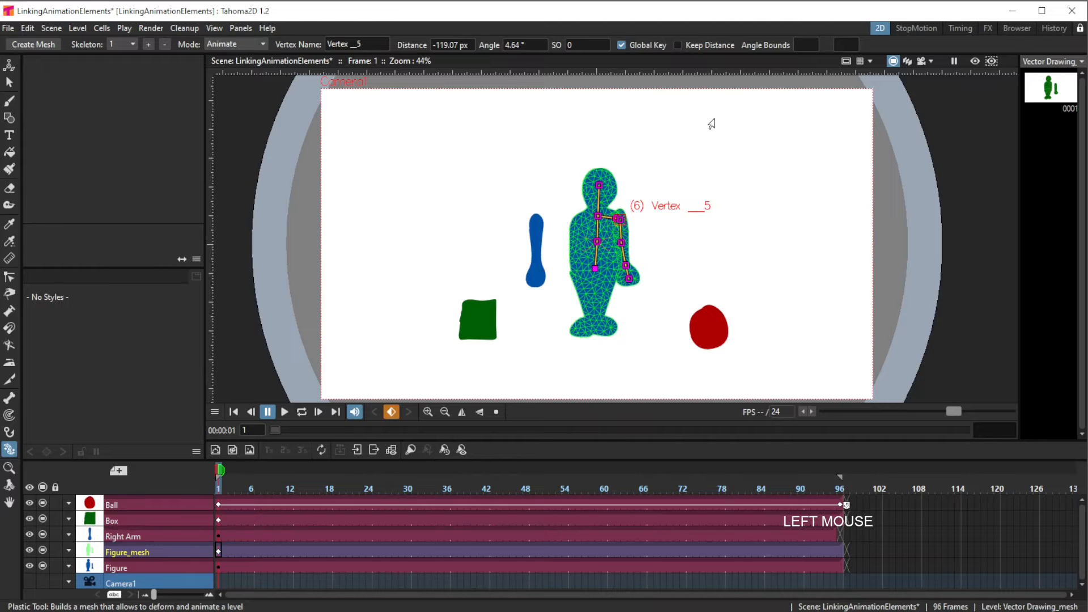
Pull the arm's top vertex slightly away from the shoulder, to distance about -67 px and angle about 8.8°
scroll(675, 198, "up", 1)
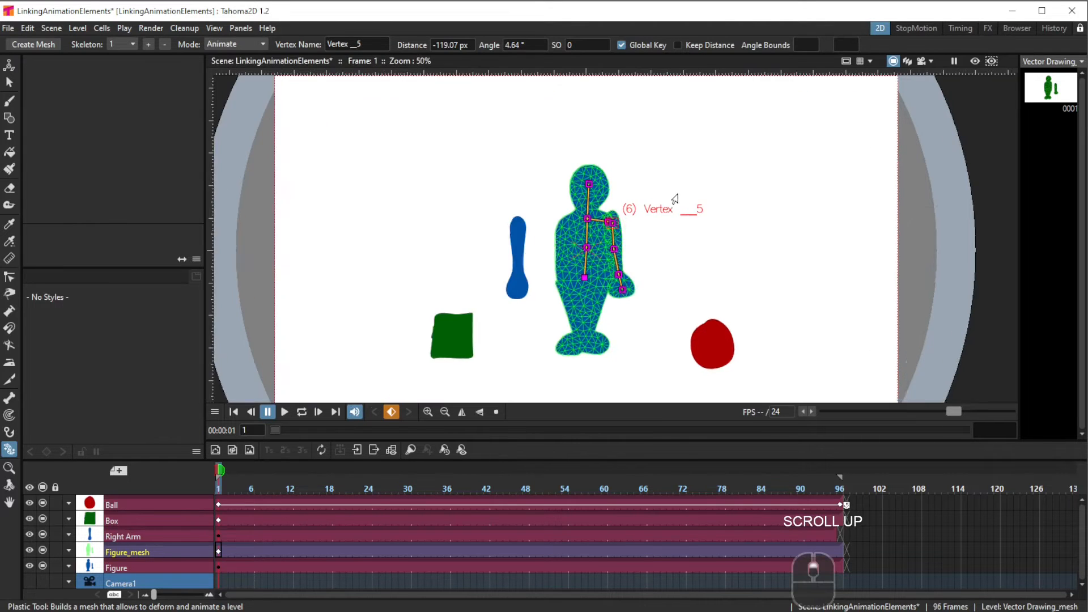
scroll(675, 199, "up", 1)
scroll(671, 204, "down", 1)
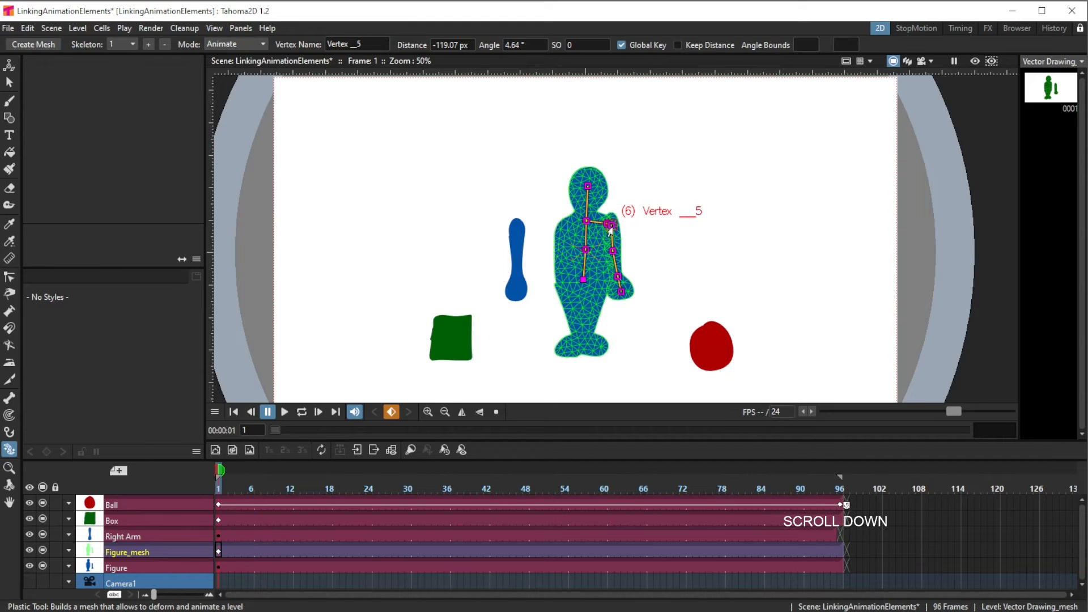
left_click_drag(611, 227, 628, 228)
In Build Skeleton mode, shift the torso's shoulder vertex (Vertex __4) slightly inward toward the spine
left_click(245, 44)
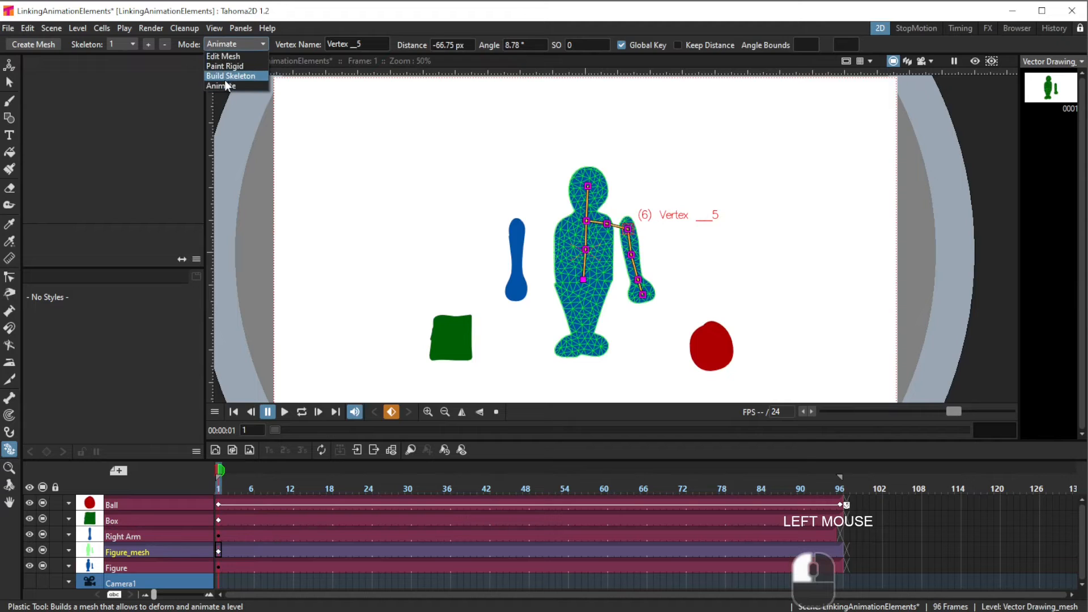
left_click(228, 82)
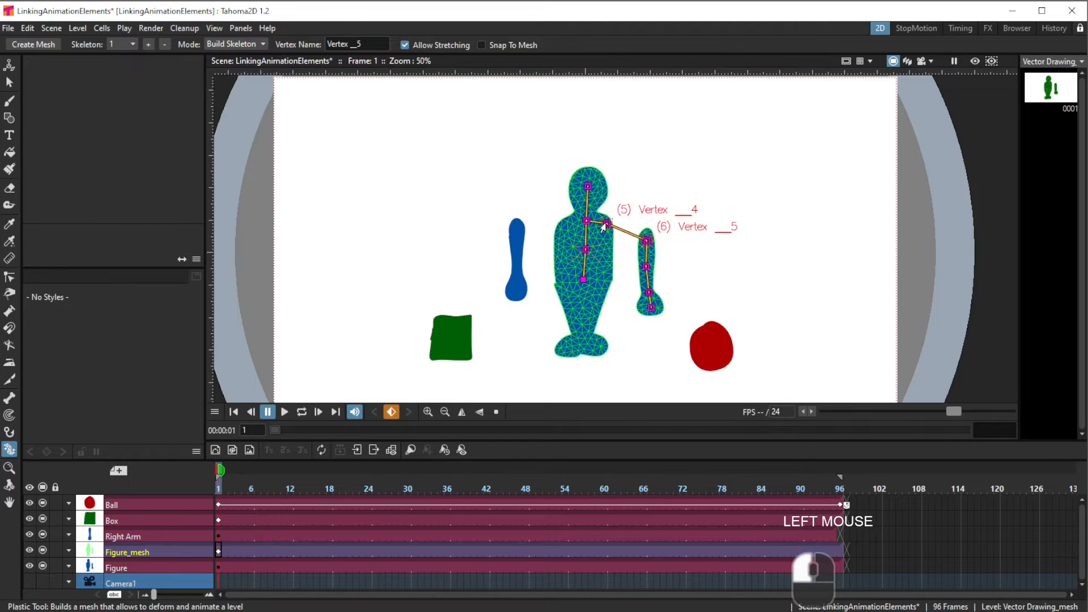
left_click_drag(605, 223, 599, 228)
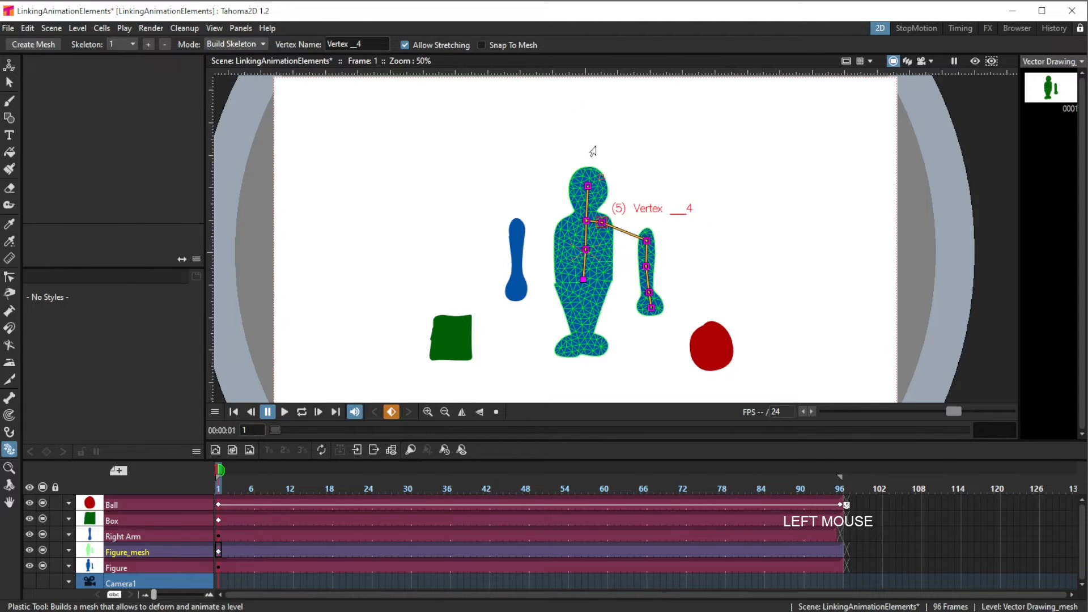
In Animate mode, move the detached arm's top vertex (Vertex __5) onto the figure's shoulder, at distance about -123 px and angle about 9°
left_click(245, 44)
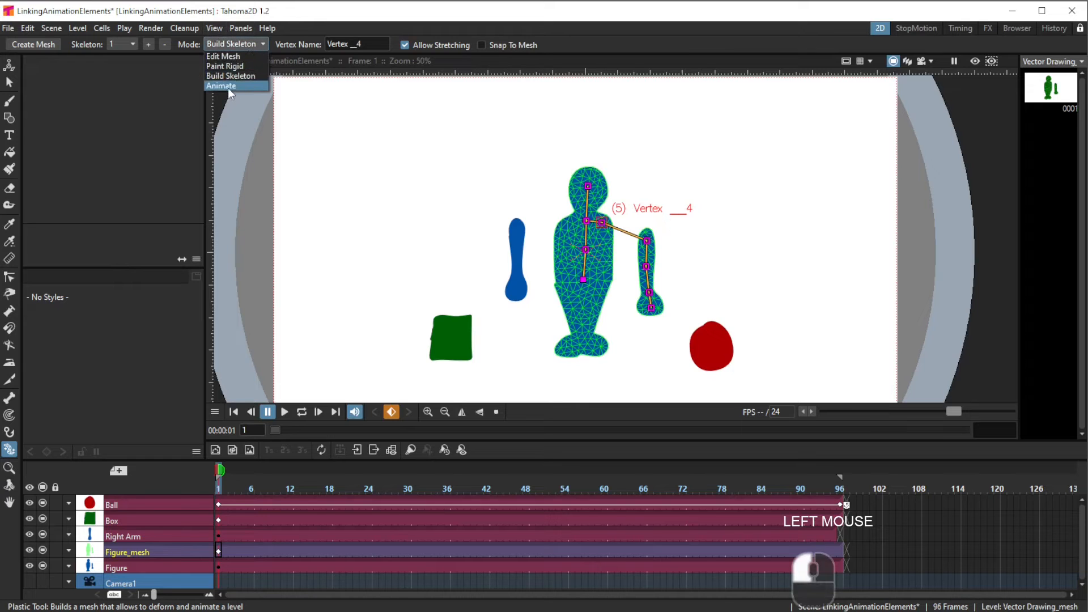
left_click(232, 93)
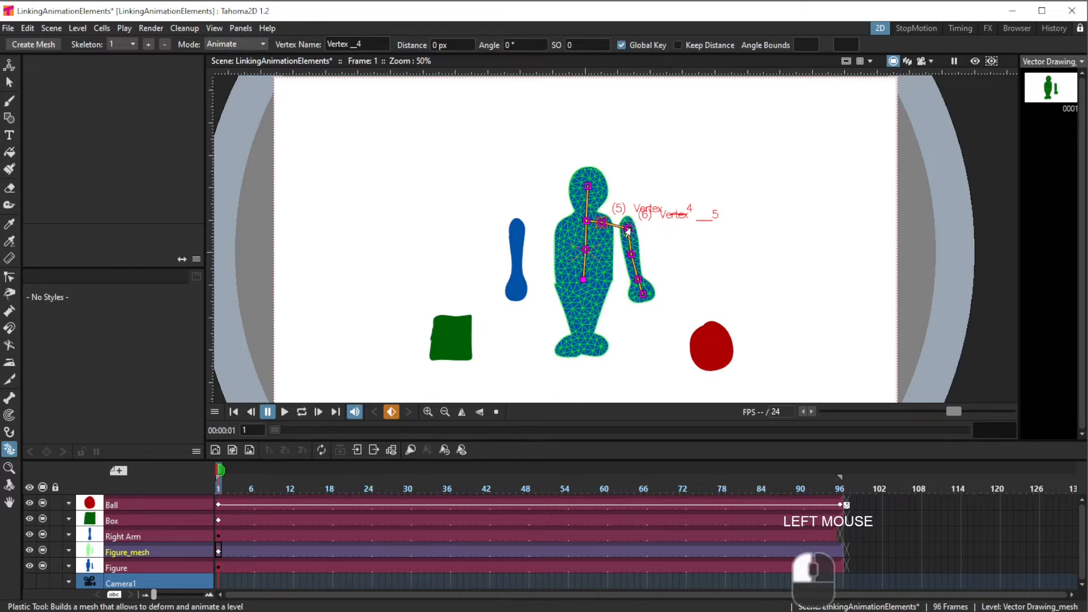
left_click_drag(627, 228, 609, 225)
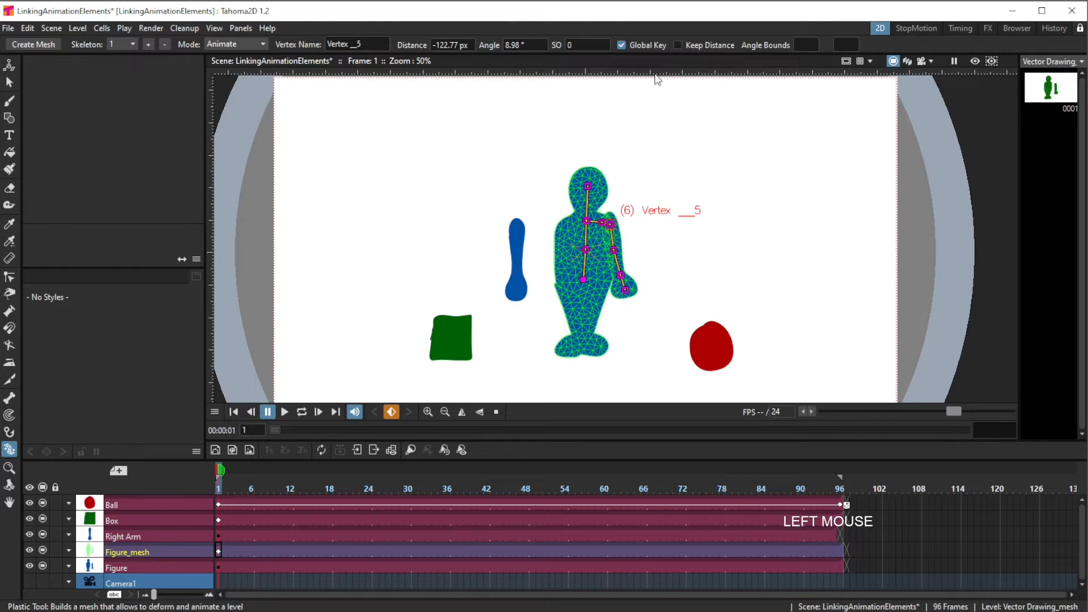
Pose the attached arm's next vertex (Vertex __6) at an angle of about 67°, deselect it, and hide the Figure_mesh column in the viewer
left_click_drag(609, 228, 609, 258)
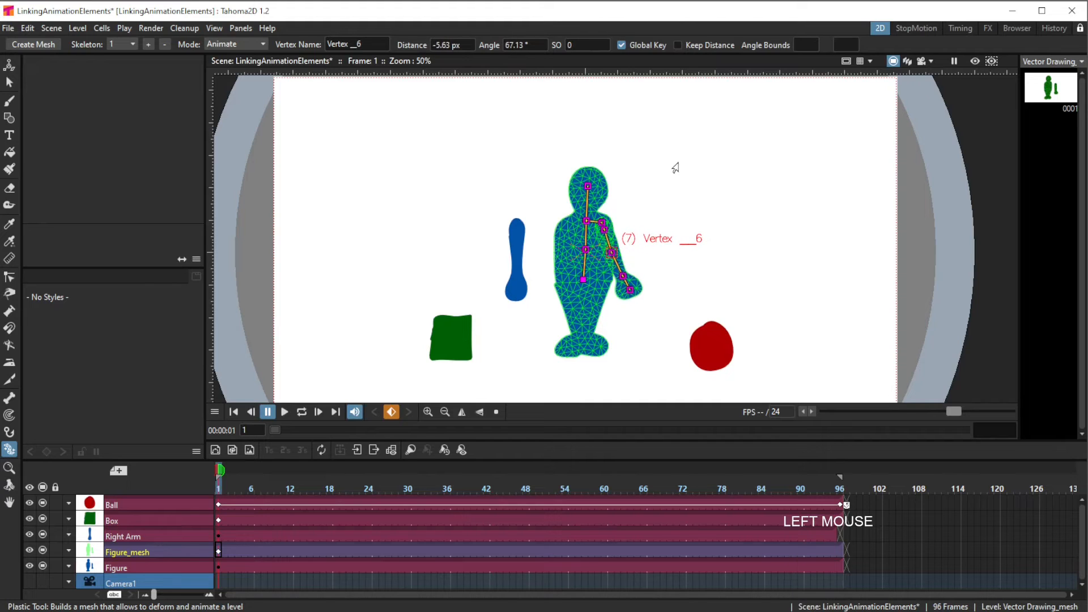
left_click(729, 140)
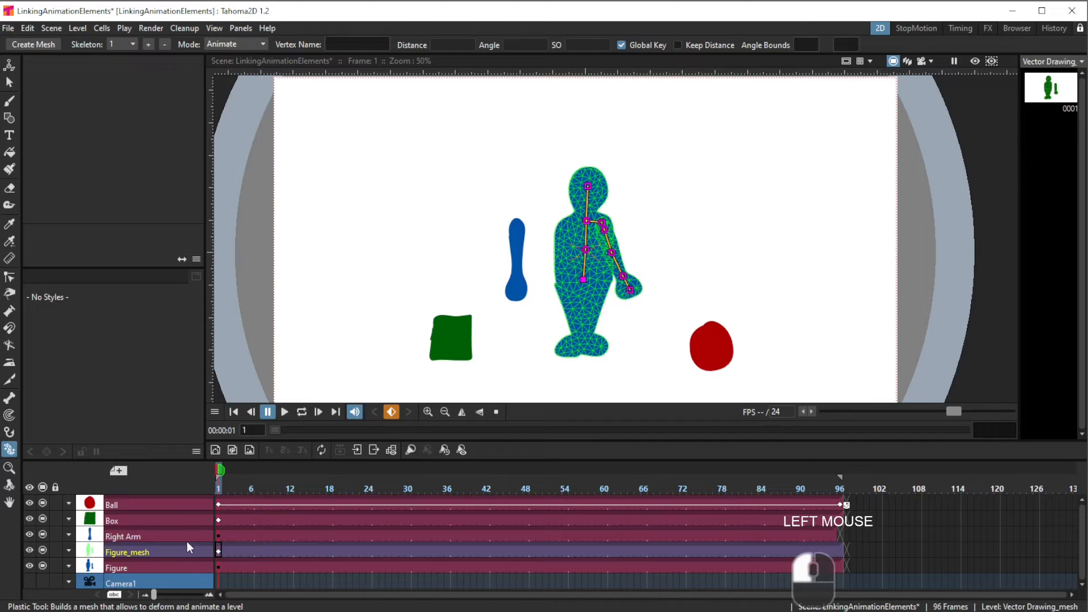
left_click(43, 550)
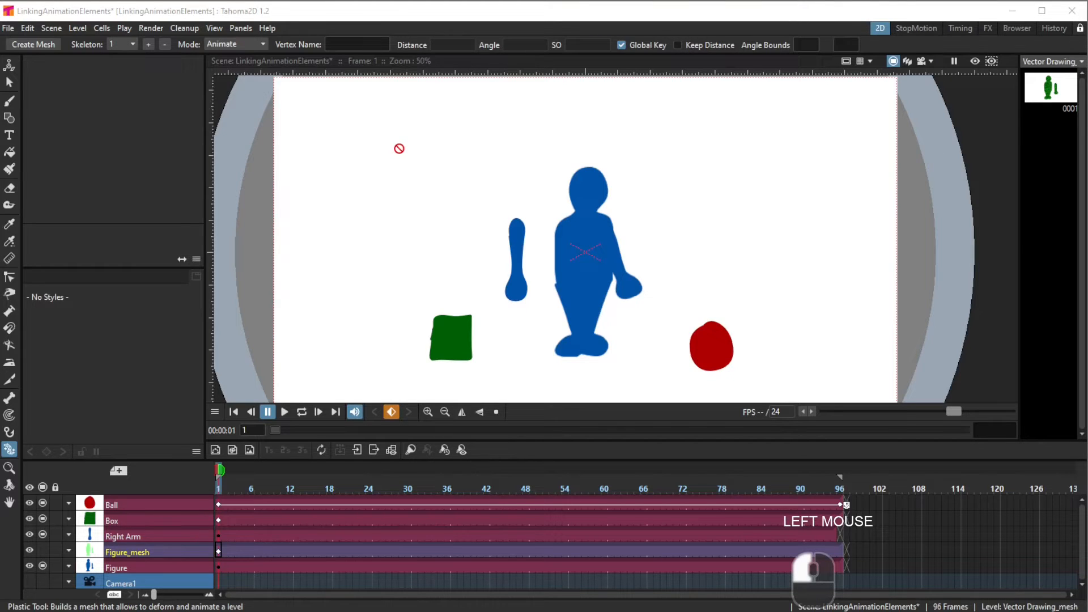
Select the Right Arm column at frame 1 and show the stage schematic in the FX room with the node ports in simplified display
left_click(215, 569)
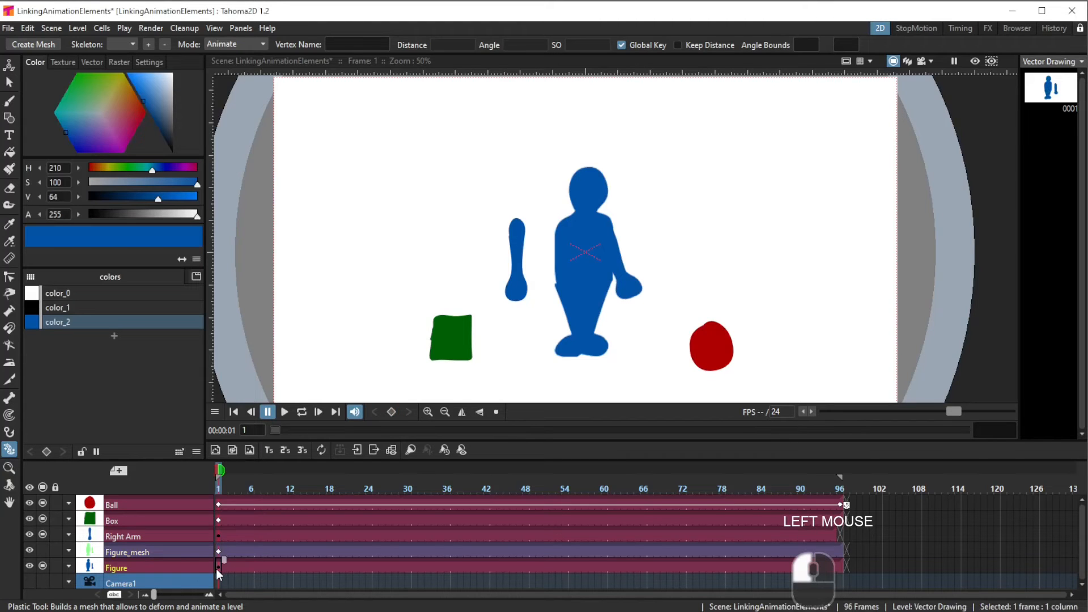
left_click(215, 538)
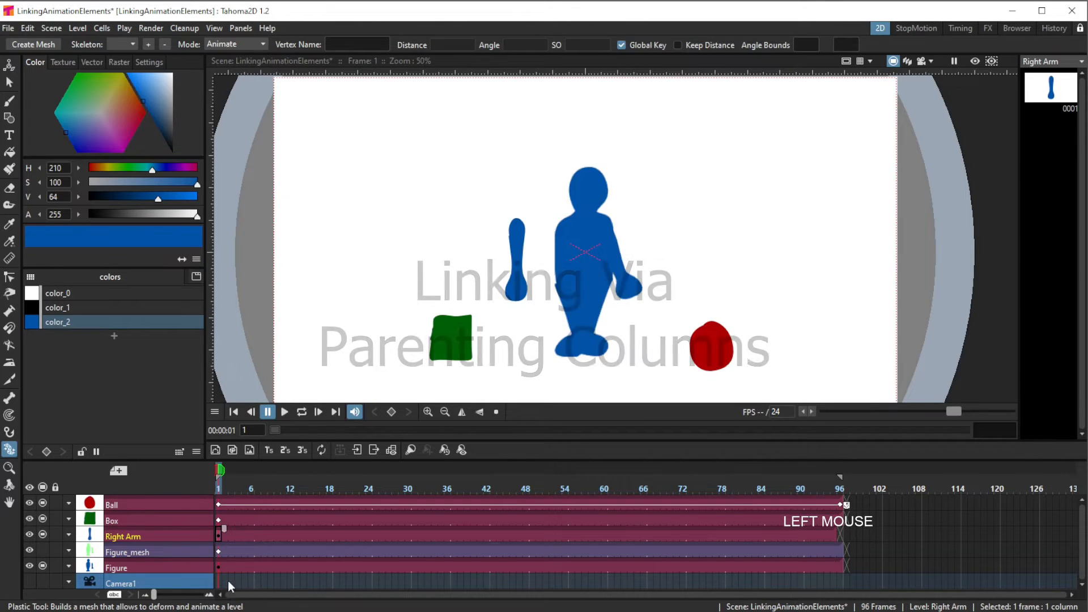
left_click(216, 567)
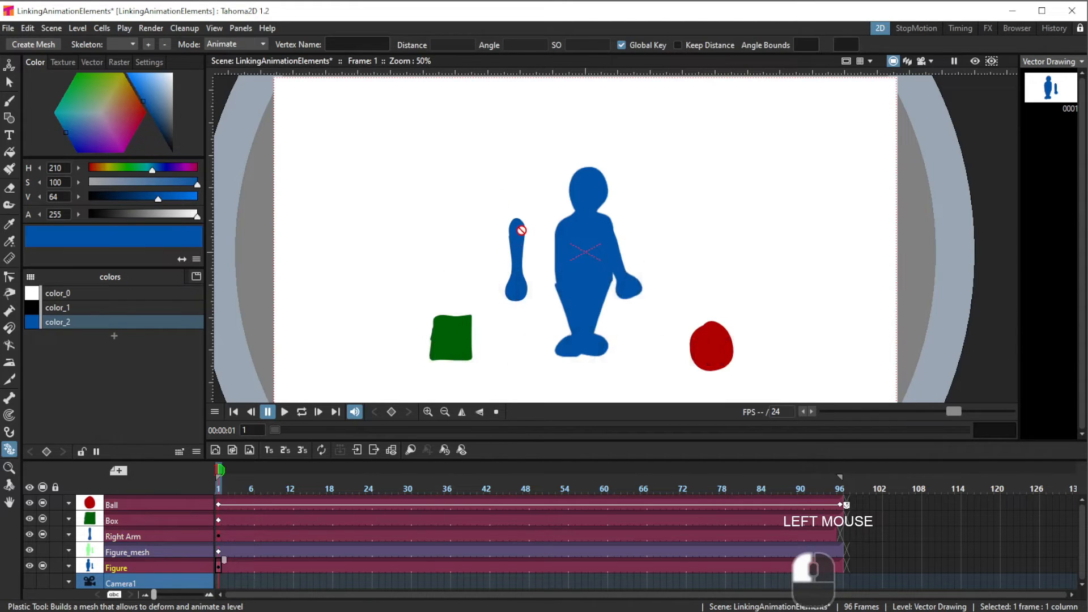
left_click(216, 537)
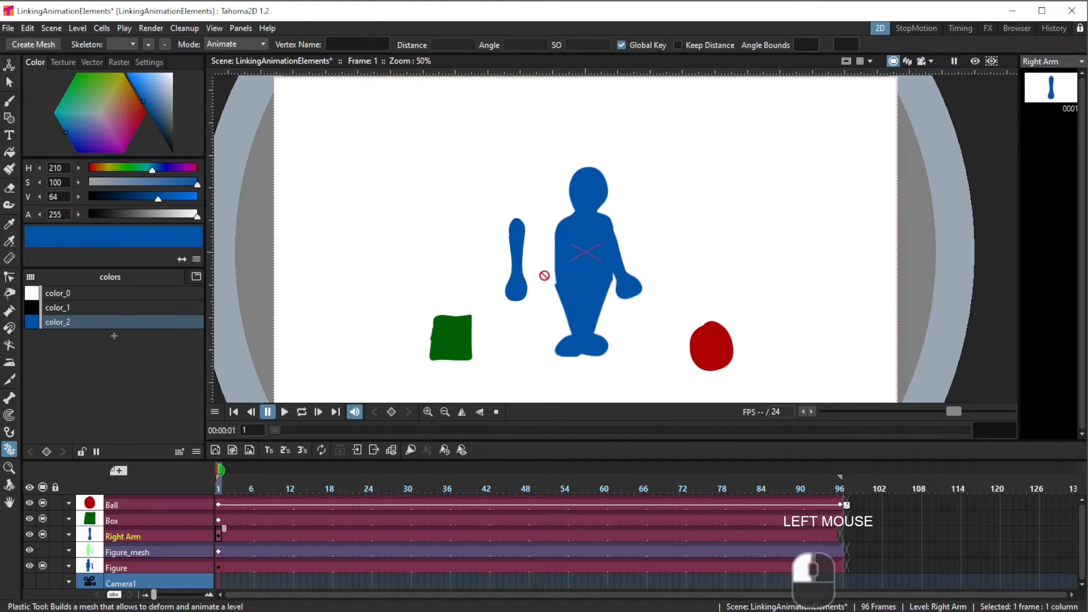
left_click(988, 30)
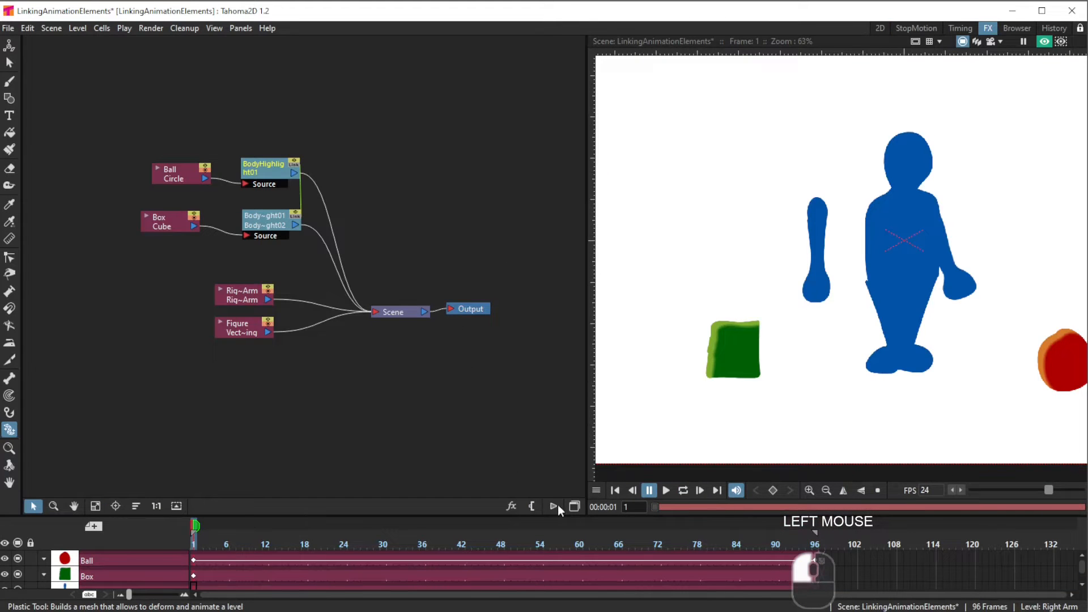
left_click(574, 505)
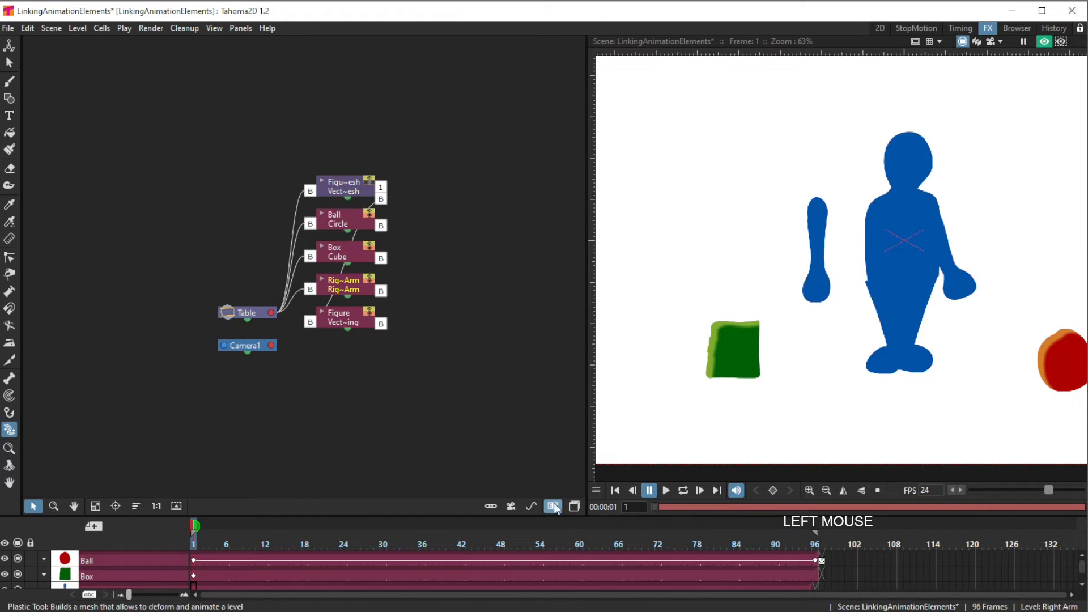
left_click(552, 505)
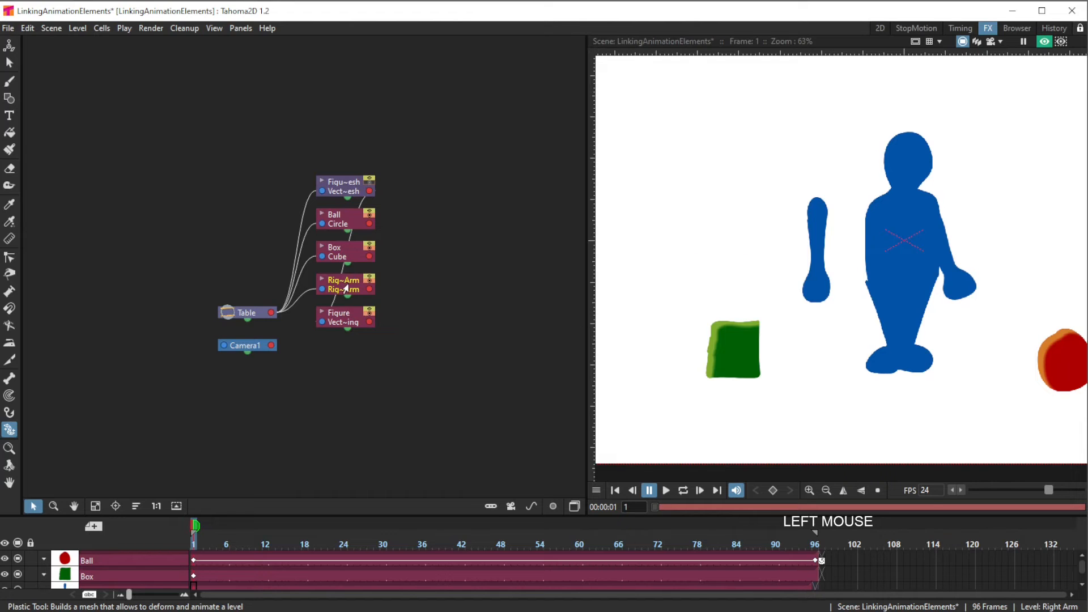
Parent the Right Arm node to the Figure node in the stage schematic, arranging both beside the Figure_mesh node
left_click_drag(346, 288, 489, 258)
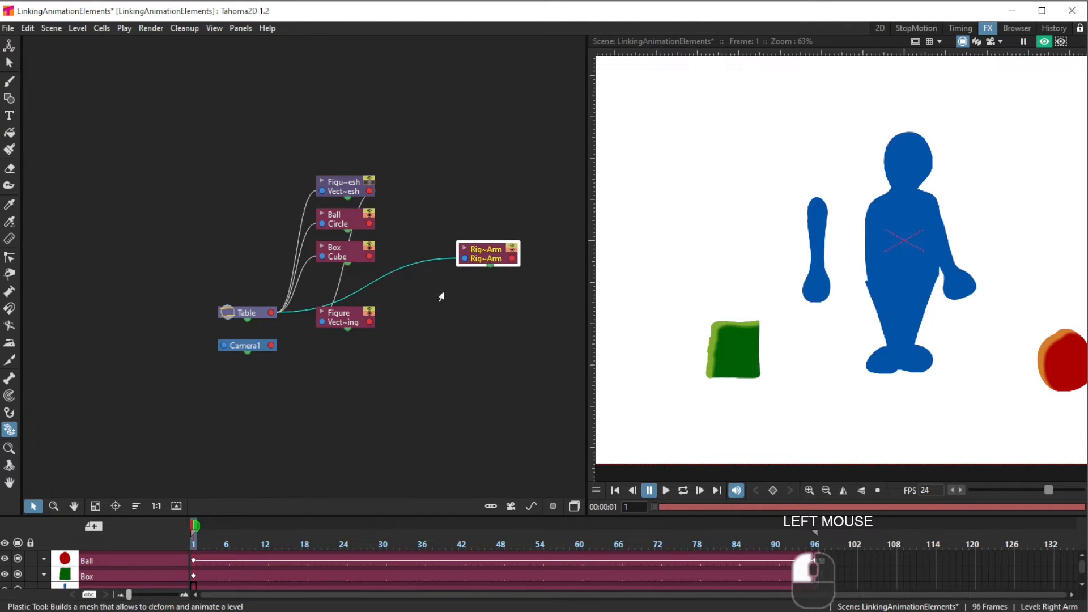
left_click_drag(464, 259, 422, 191)
left_click_drag(480, 258, 509, 225)
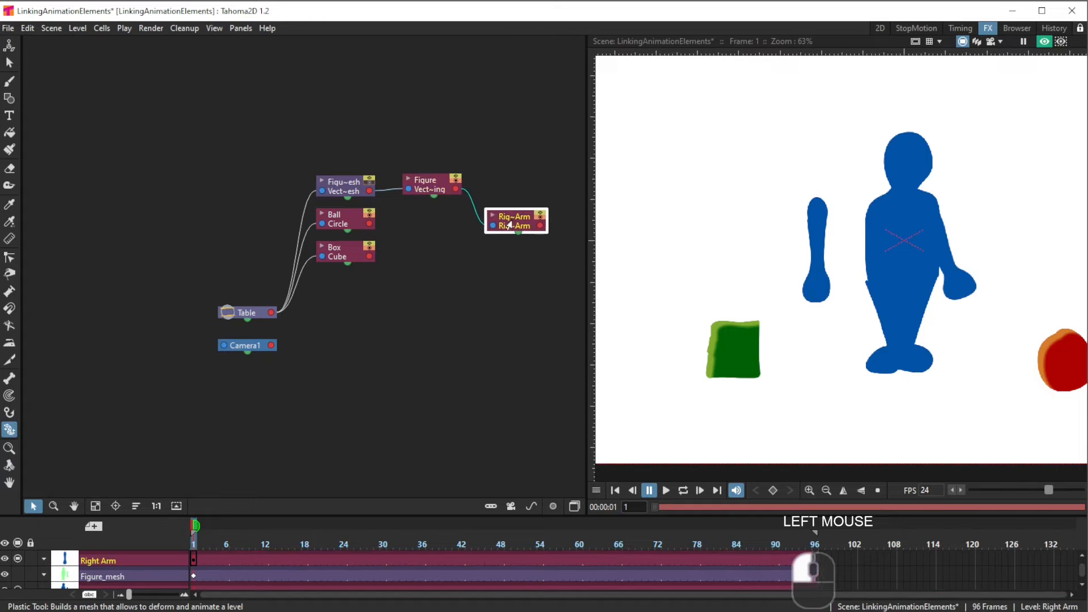
left_click_drag(435, 193, 425, 198)
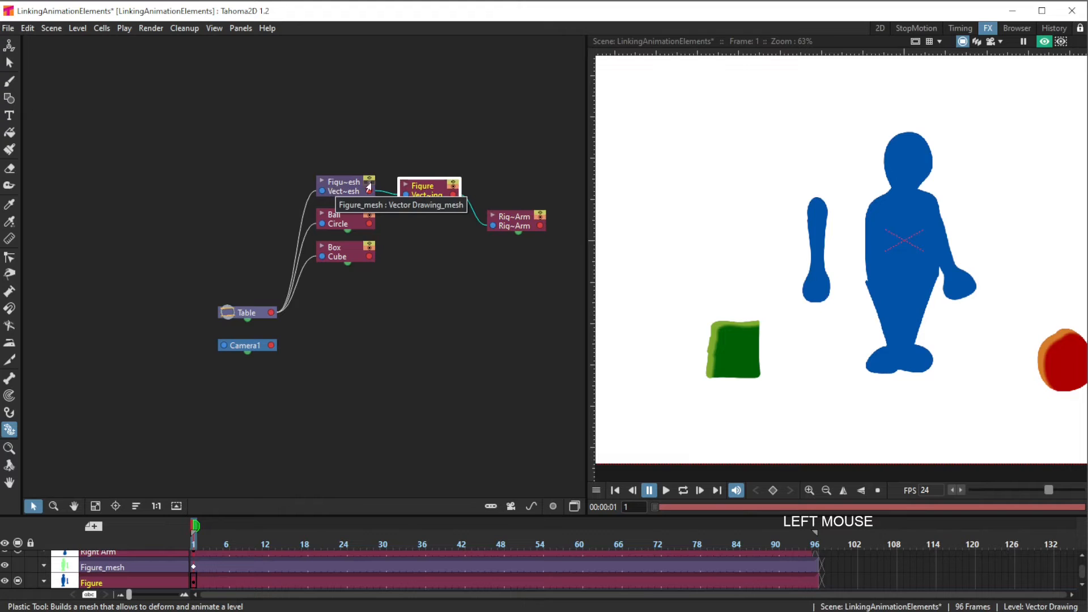
left_click(517, 228)
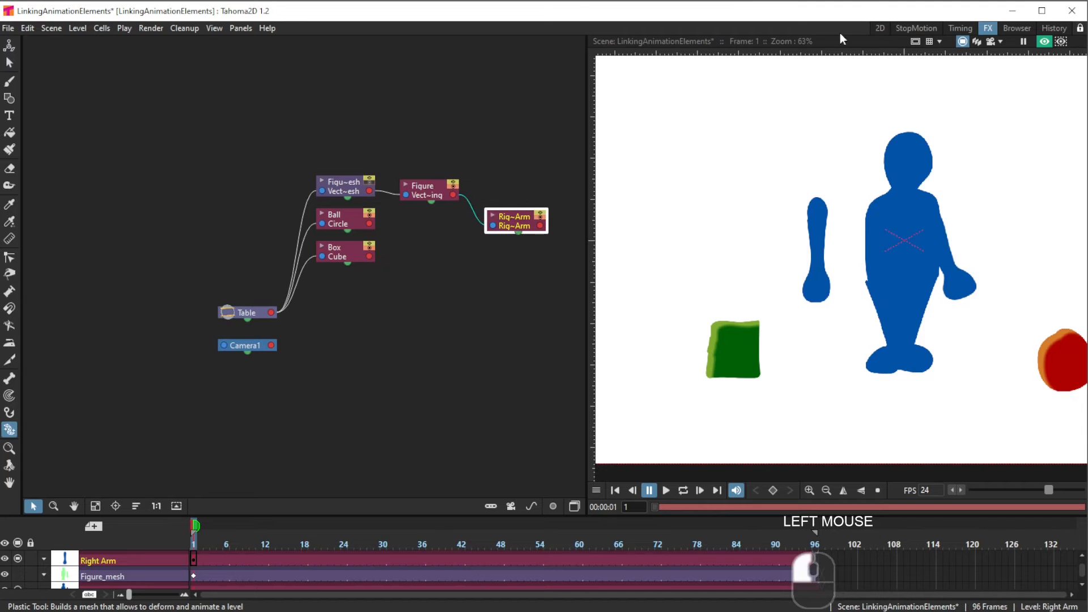
Return to the 2D room, try moving the Figure column slightly with the Animate tool, and undo the move
left_click(880, 29)
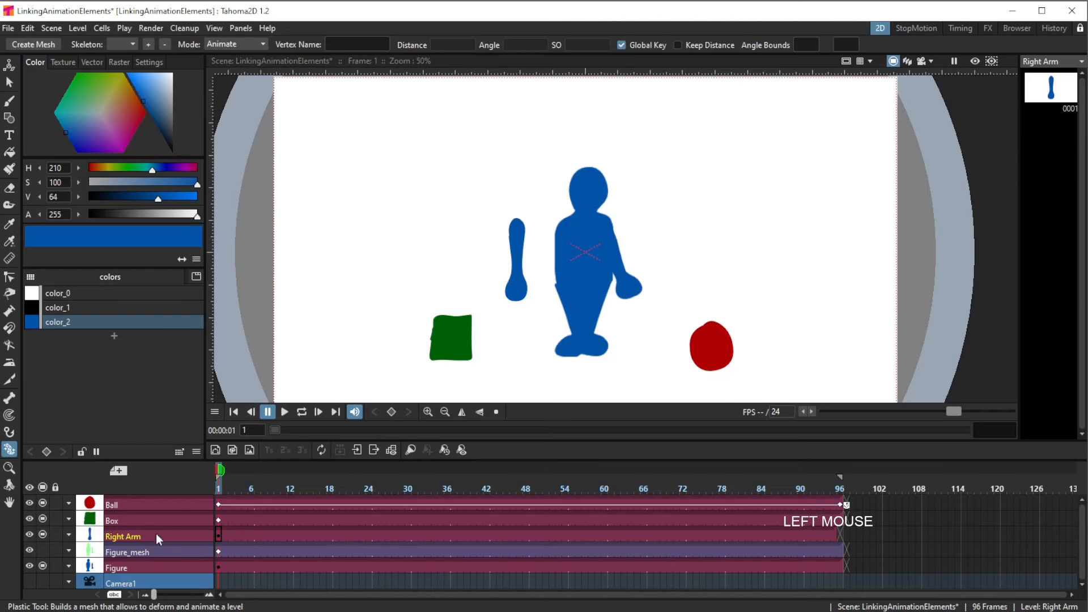
left_click(155, 567)
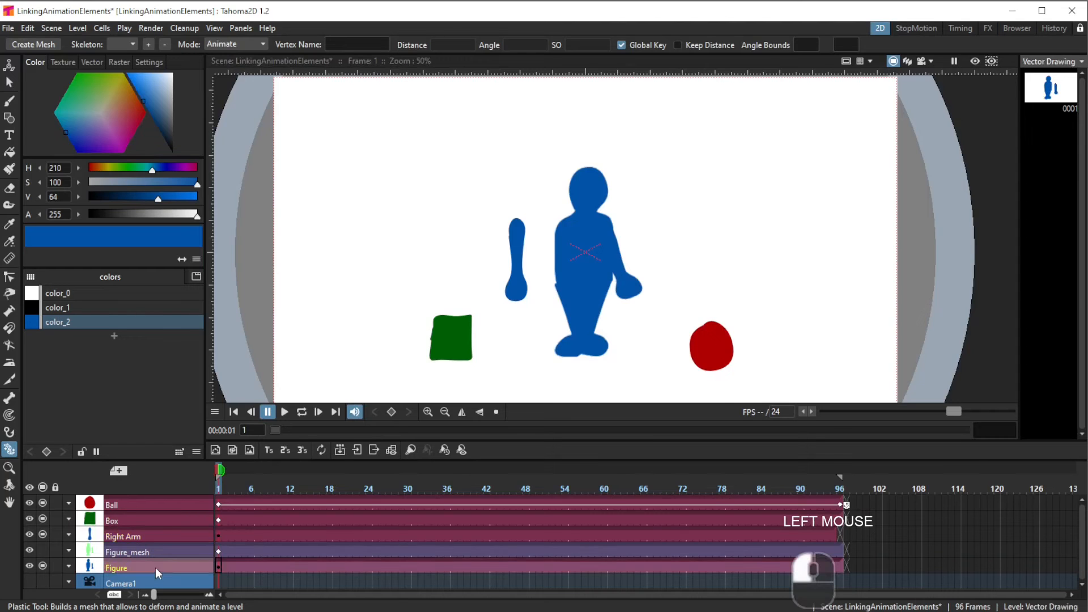
left_click(9, 65)
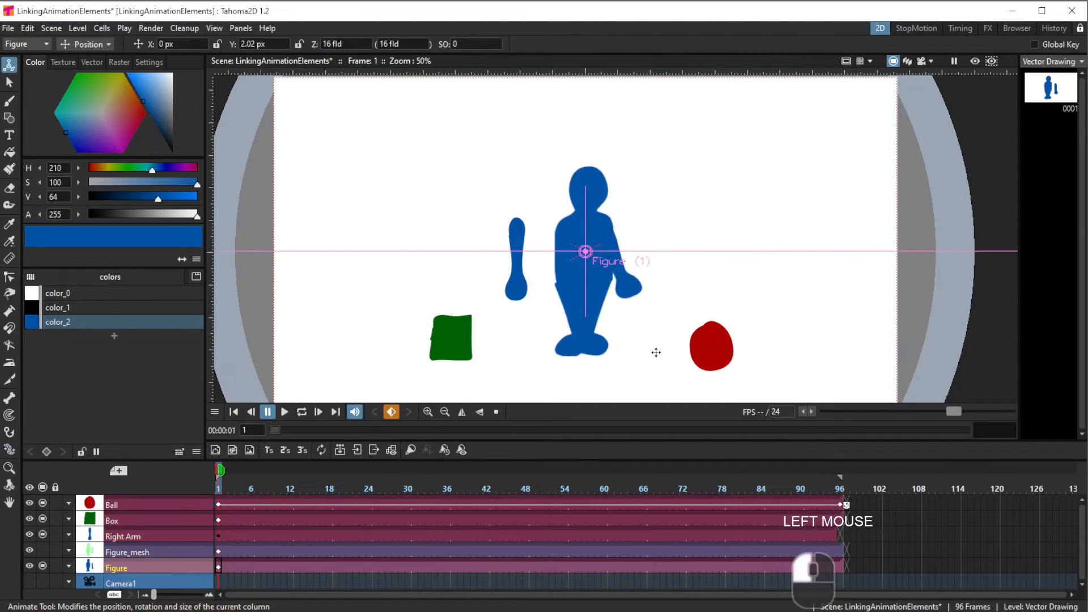
mouse_move(653, 352)
left_mouse_down()
mouse_move(671, 356)
mouse_move(665, 335)
mouse_move(661, 353)
left_mouse_up()
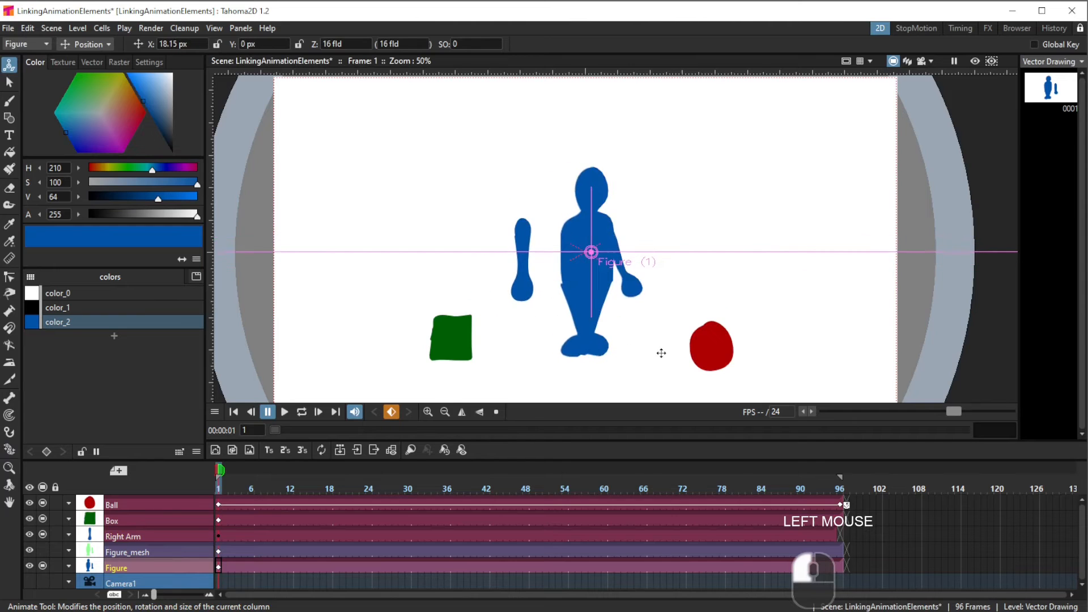
key("ctrl+z")
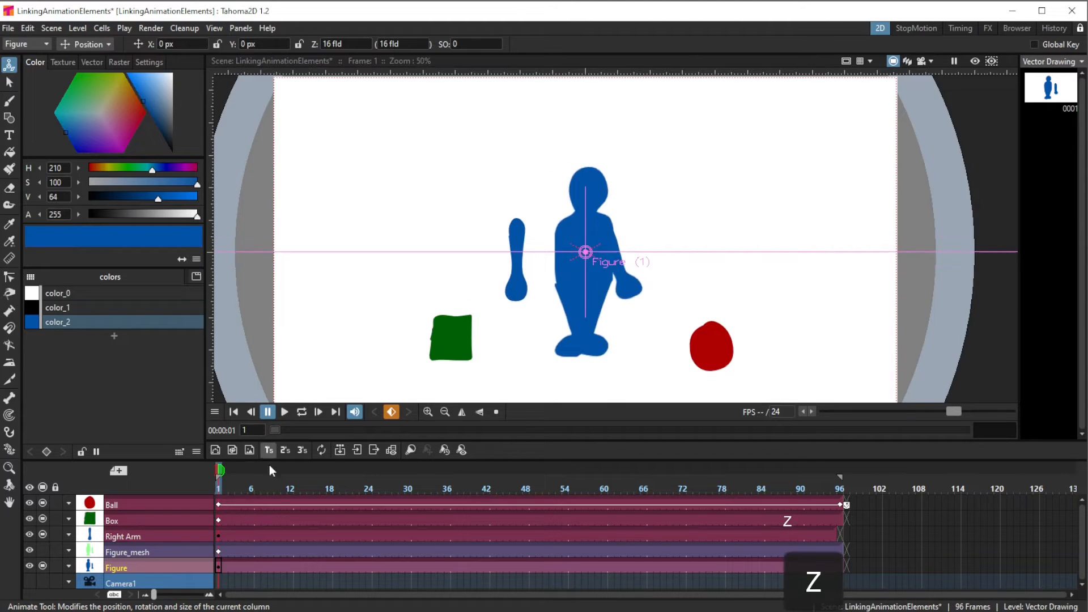
At frame 1, move Figure_mesh to about X -26 px, Y 71 px and Right Arm to about X 93 px, Y -12 px
left_click(218, 552)
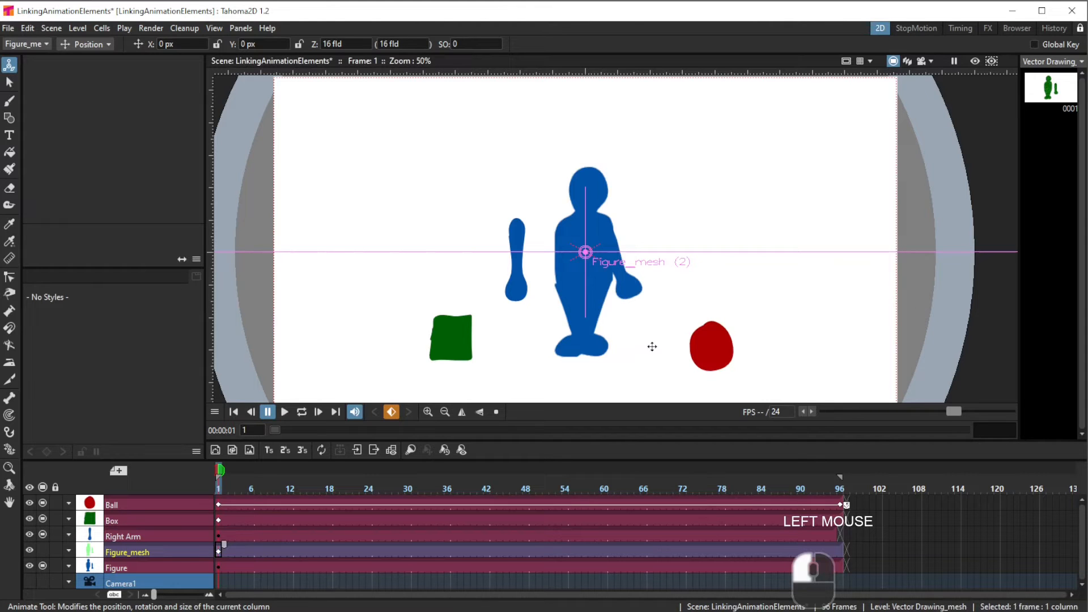
left_click_drag(655, 351, 648, 328)
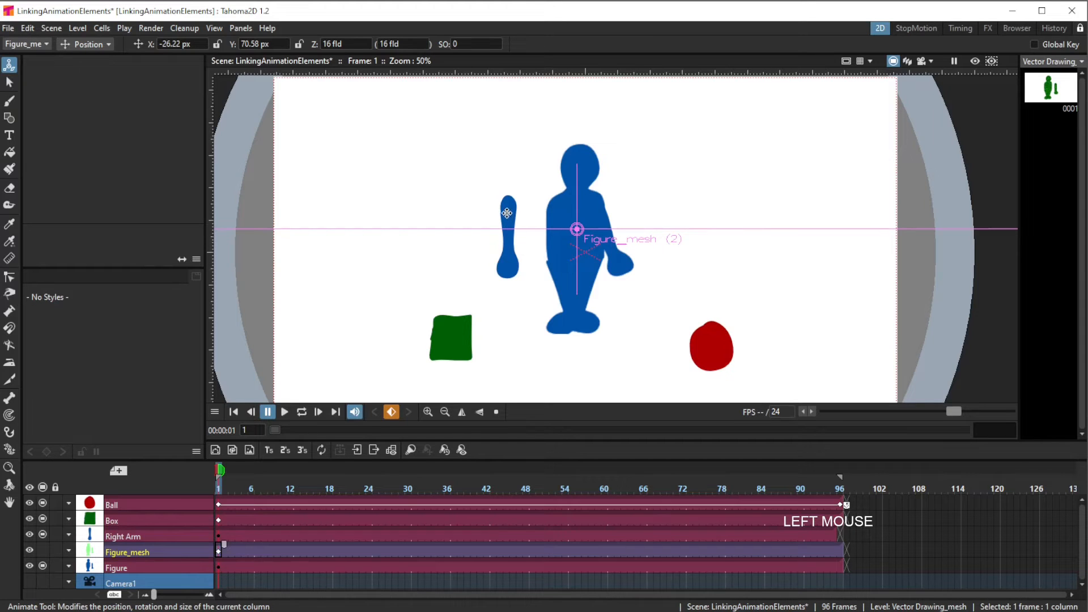
left_click(217, 537)
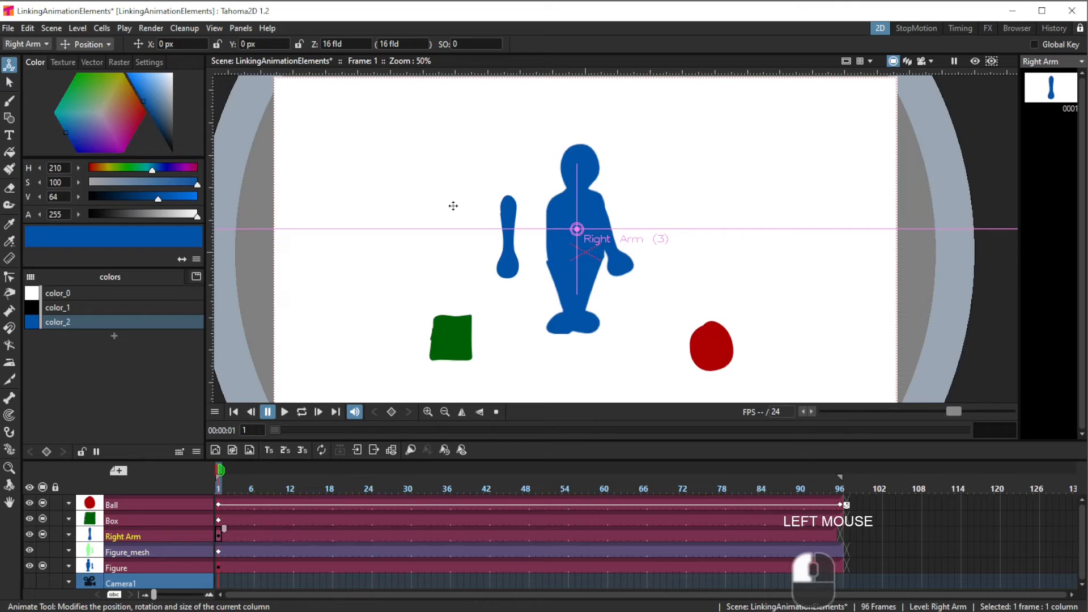
left_click_drag(452, 204, 483, 209)
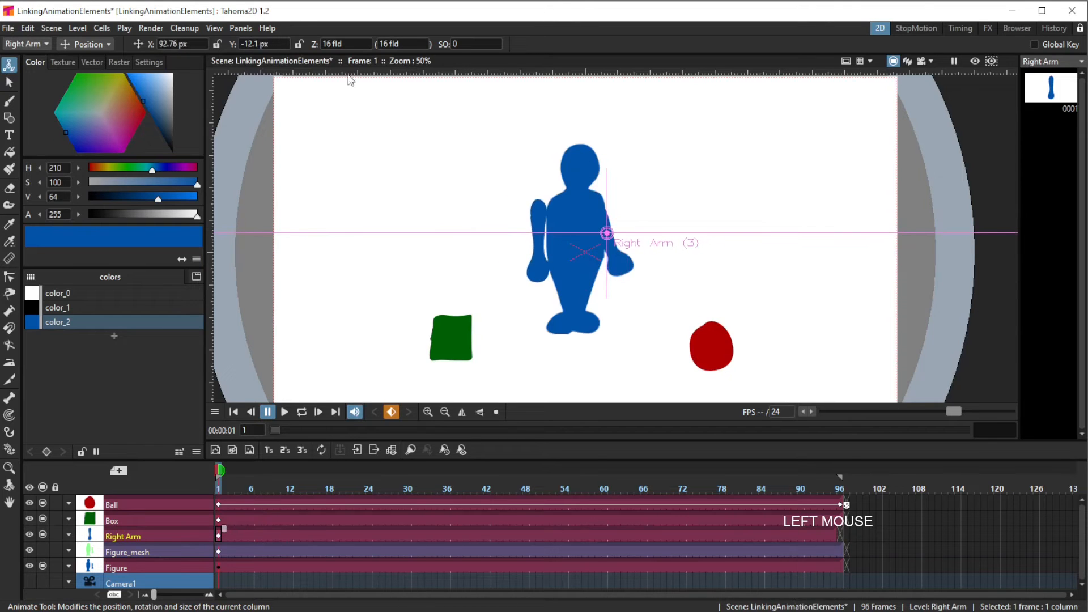
Try rotating the Right Arm column to about -4° in Rotation mode, and undo the rotation
left_click(91, 45)
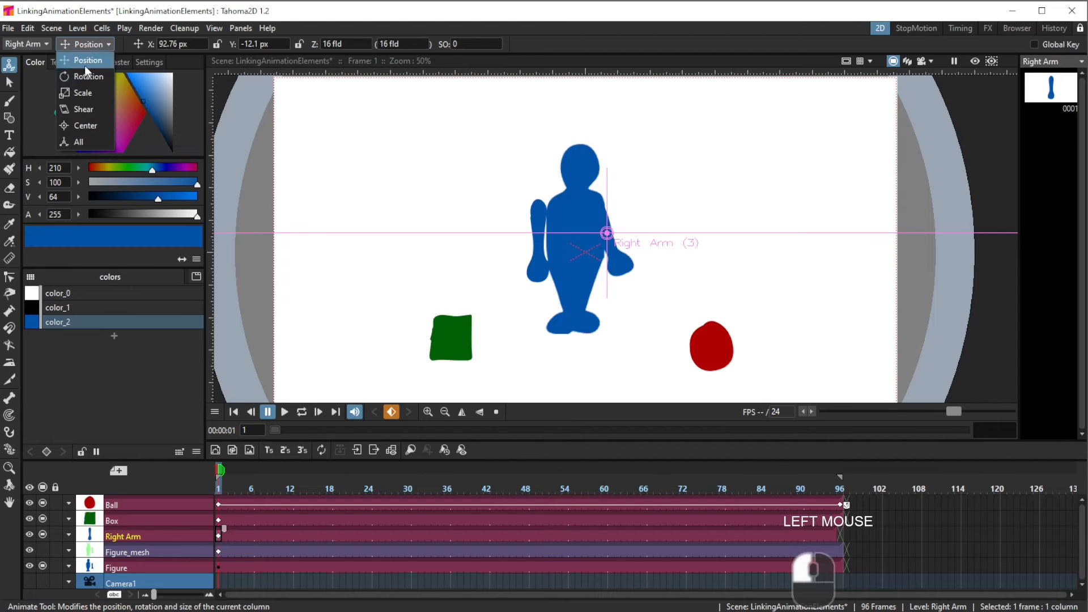
left_click(86, 73)
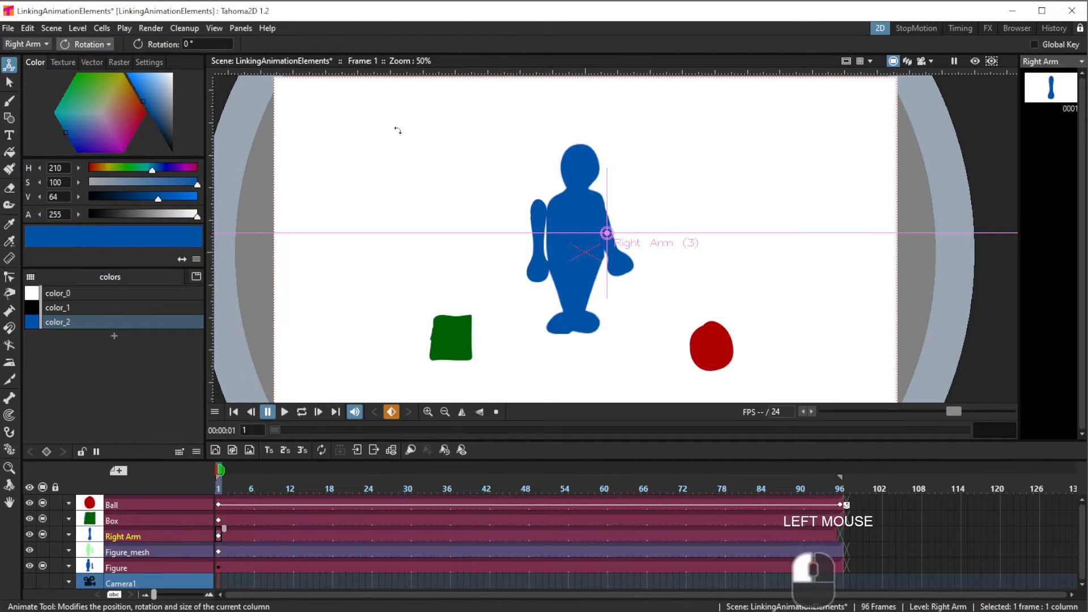
mouse_move(157, 43)
left_mouse_down()
mouse_move(168, 42)
mouse_move(138, 39)
mouse_move(151, 41)
left_mouse_up()
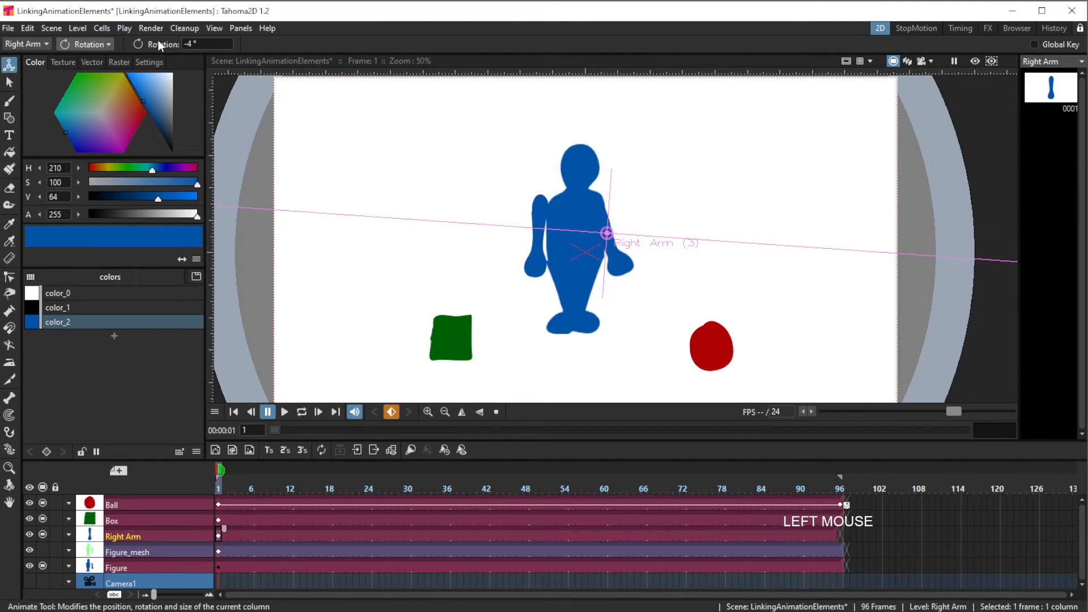
key("ctrl+z")
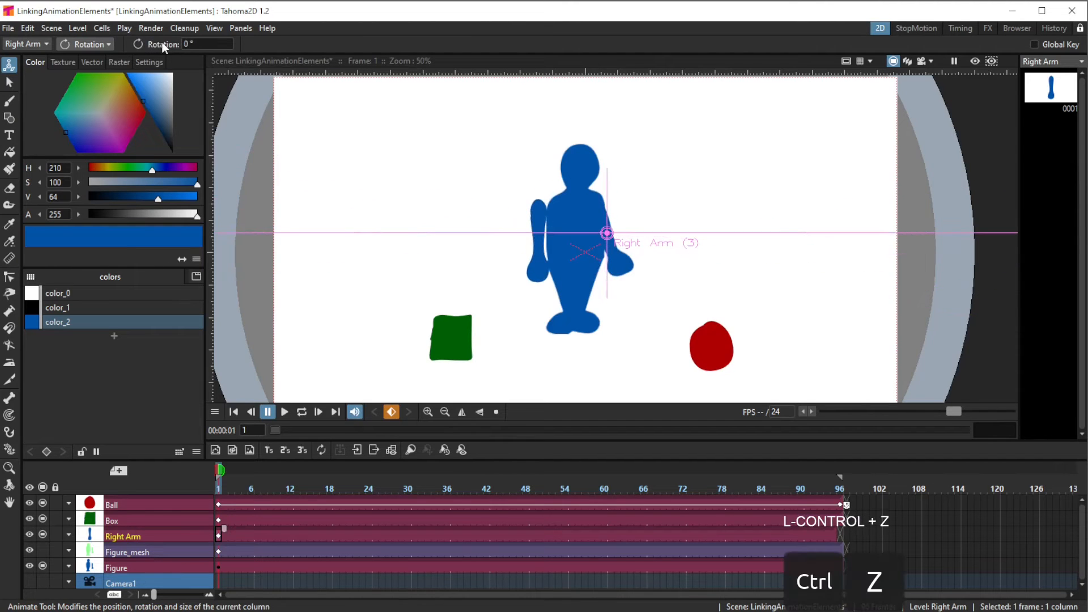
Set the Animate tool's mode to All and move the Right Arm's center to the top end of the arm
left_click(79, 43)
left_click(84, 148)
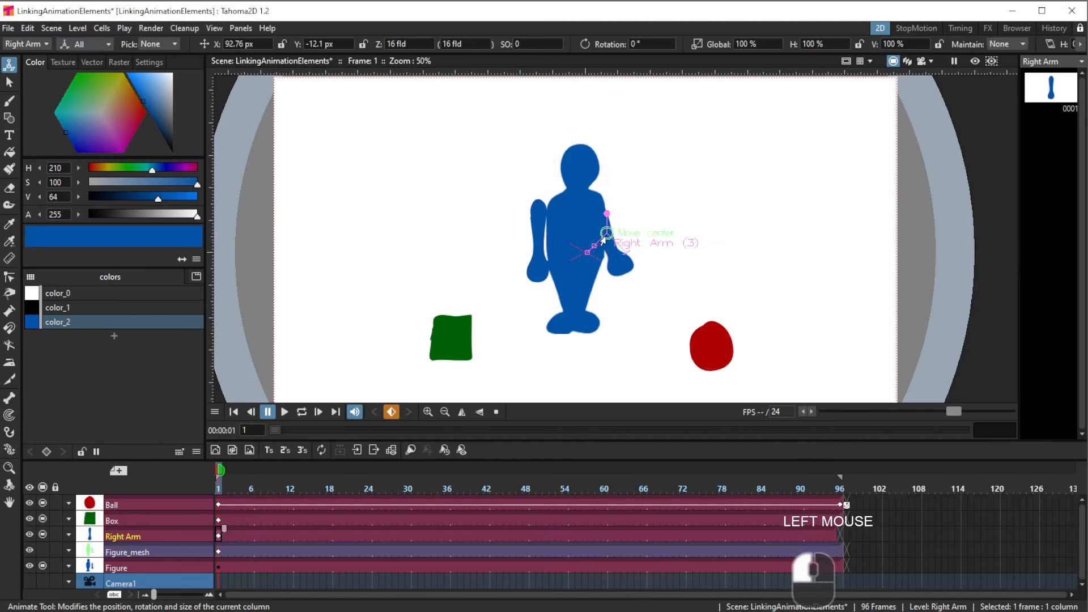
left_click_drag(604, 238, 537, 210)
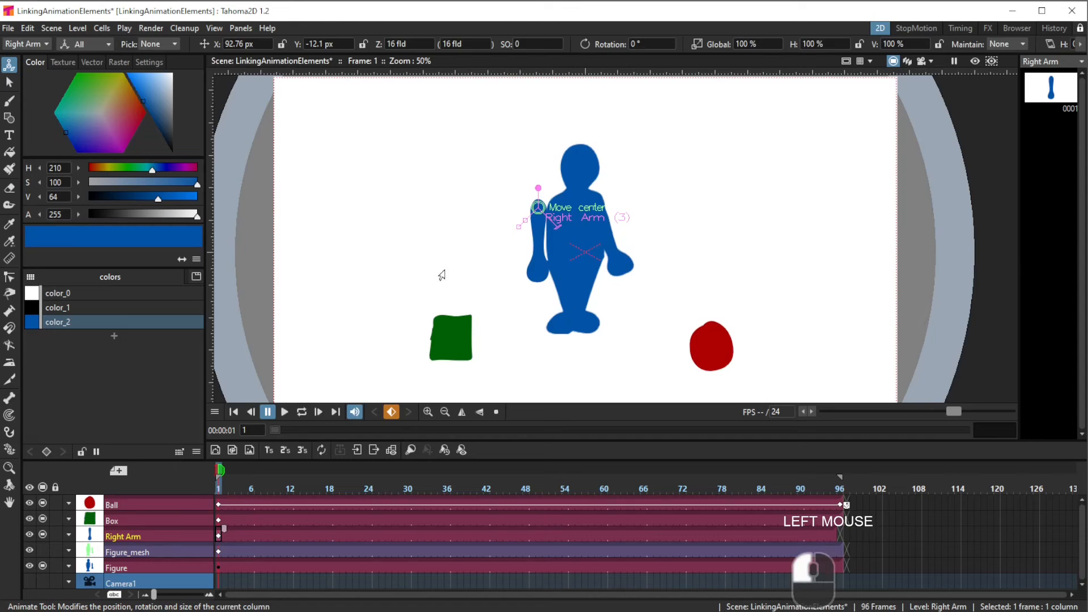
Rotate the Right Arm to about -21.6° and place its top on the figure's shoulder, at about X 139 px, Y -6 px
left_click_drag(537, 188, 545, 188)
left_click_drag(512, 308, 523, 312)
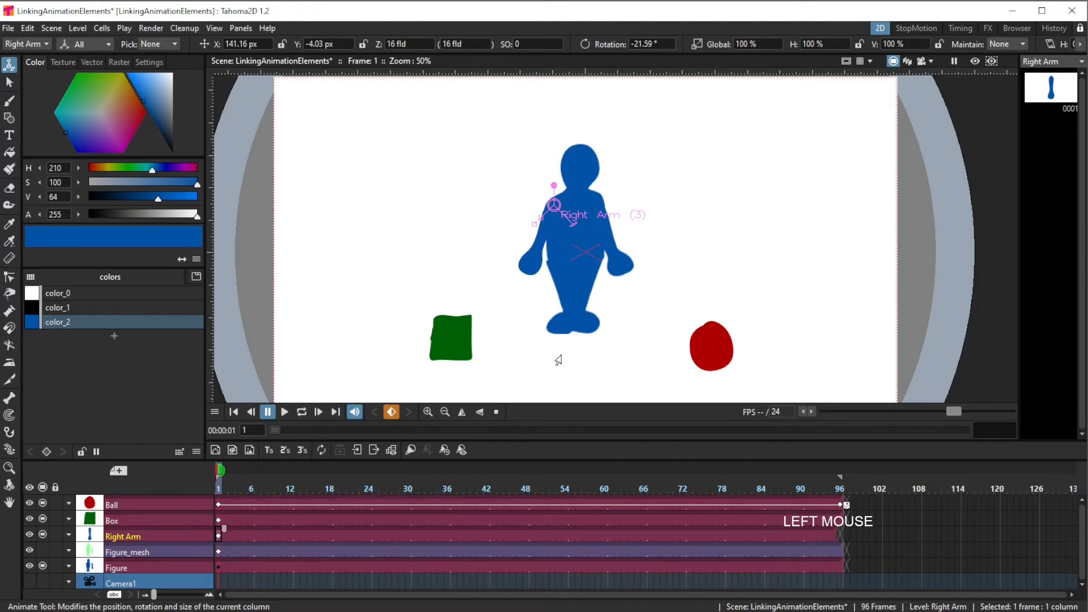
left_click_drag(615, 357, 613, 358)
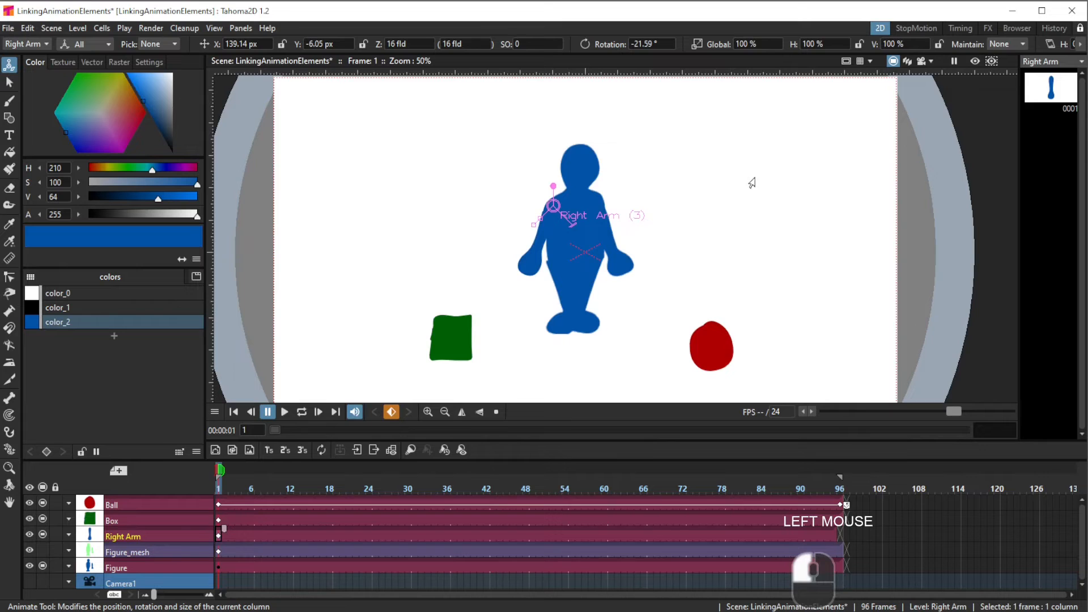
Move the Figure_mesh at frame 1 to about X -8 px, Y 58 px, and check the parent links in the stage schematic
left_click(219, 552)
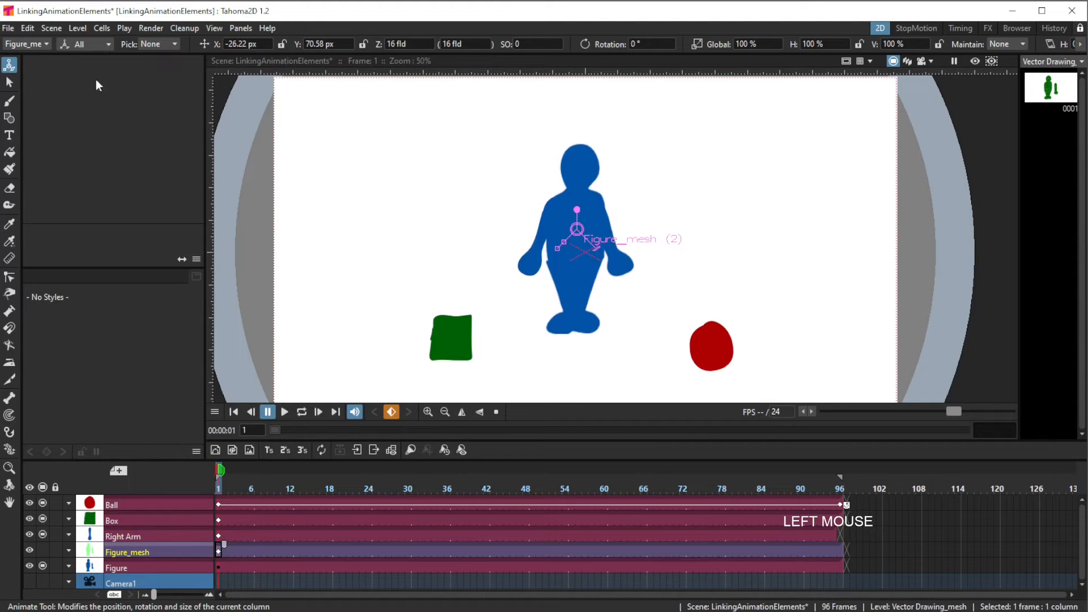
mouse_move(389, 263)
left_mouse_down()
mouse_move(461, 231)
mouse_move(389, 296)
mouse_move(407, 273)
mouse_move(401, 258)
mouse_move(390, 263)
left_mouse_up()
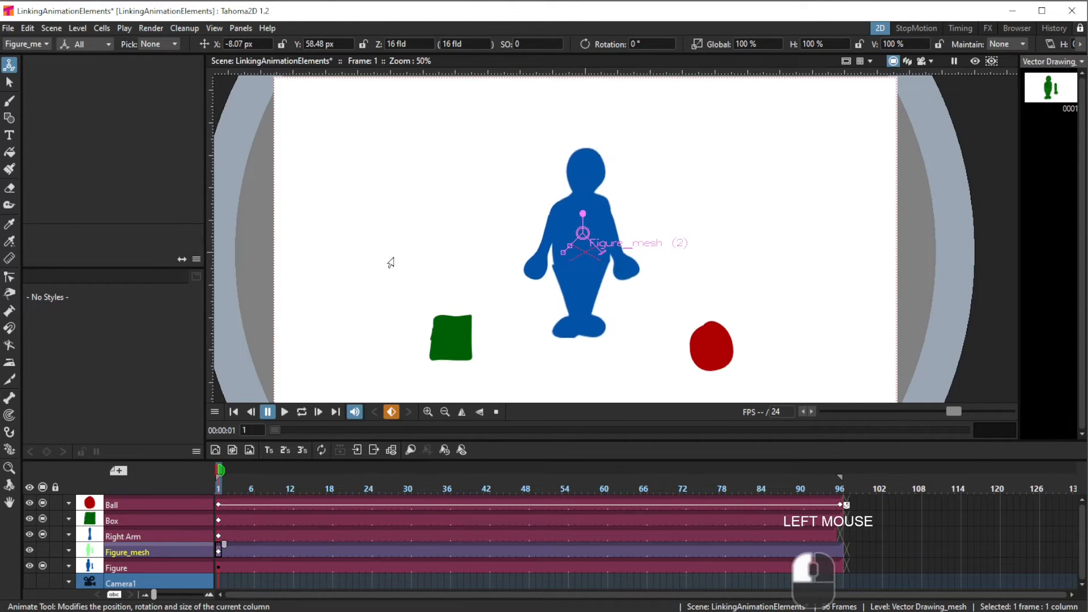
left_click(987, 28)
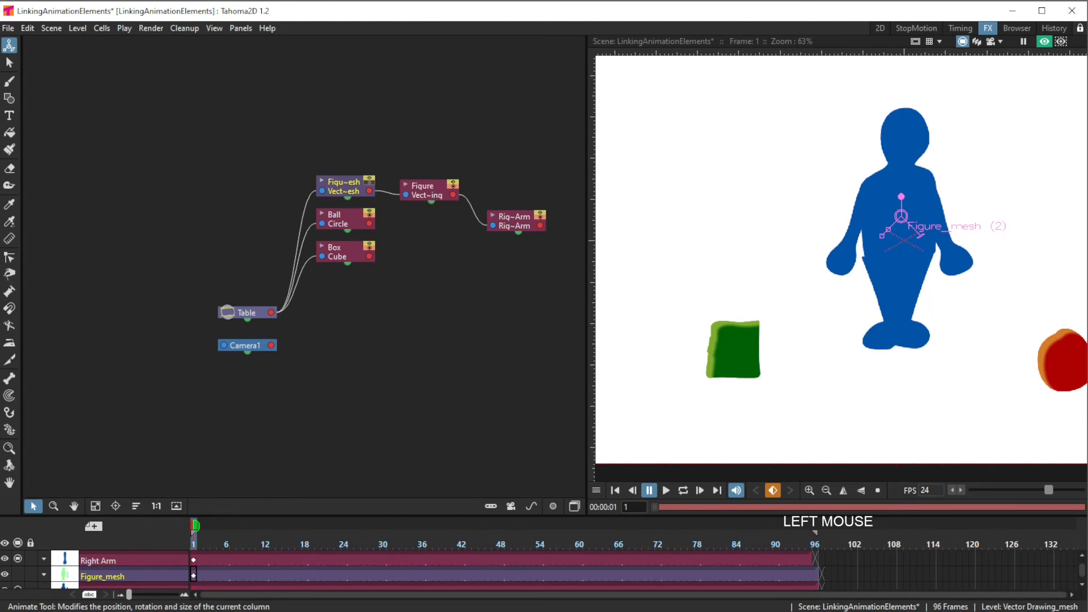
left_click(880, 28)
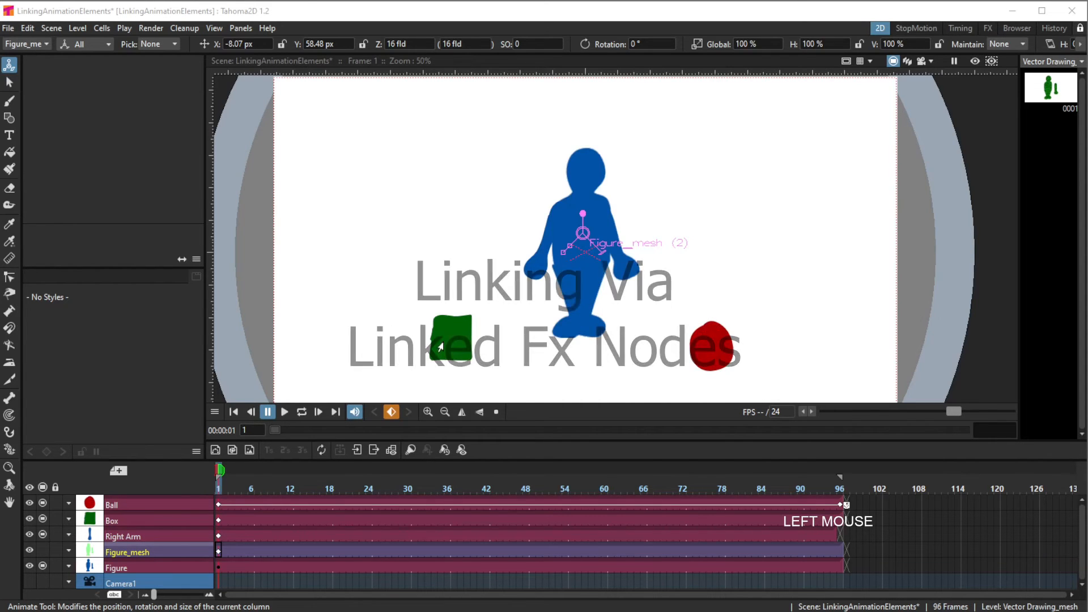
In the FX workspace, turn off the viewer preview and show the FX schematic beside a wider viewer
left_click(986, 28)
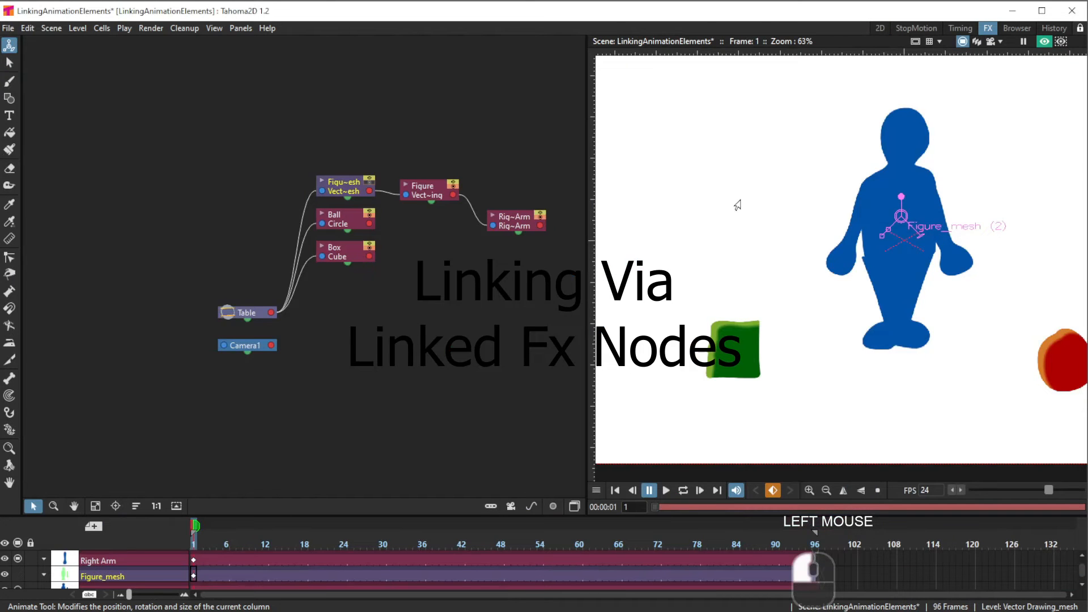
left_click(1044, 41)
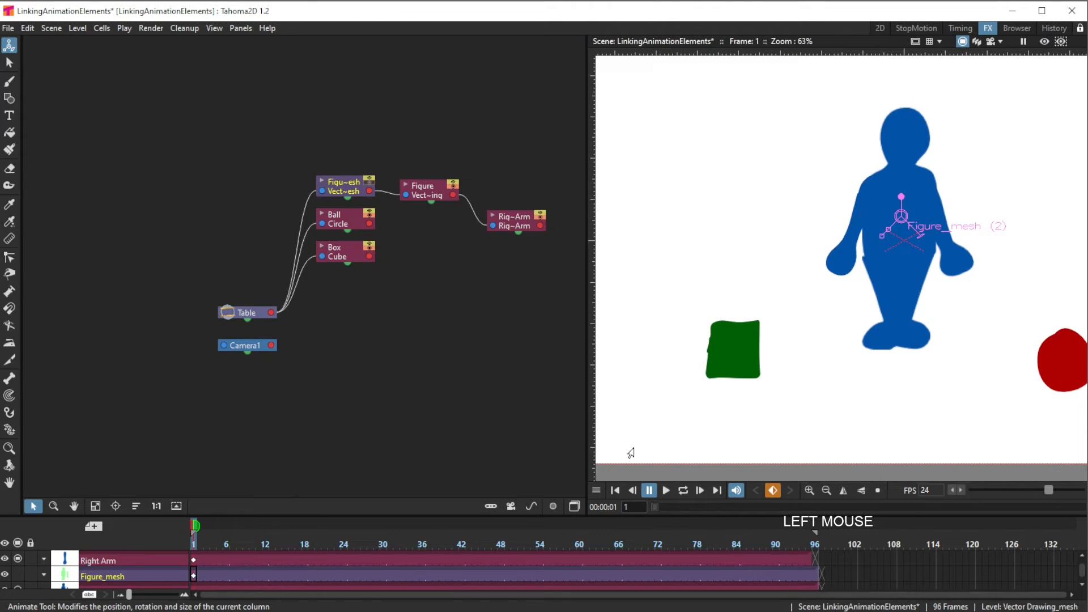
left_click_drag(587, 273, 531, 284)
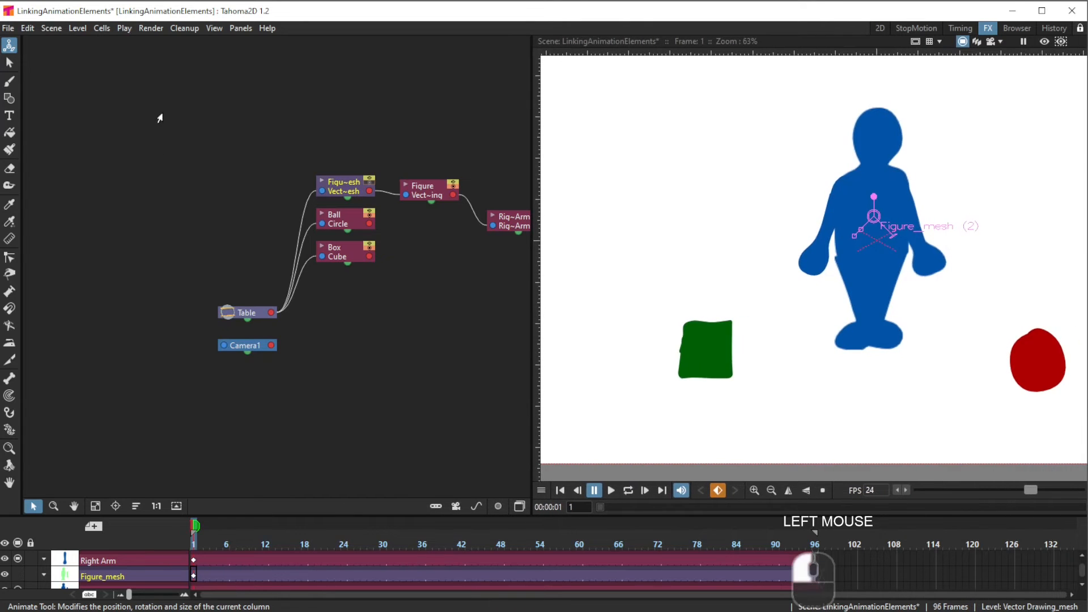
left_click_drag(163, 112, 505, 444)
left_click_drag(504, 226, 399, 207)
left_click(518, 506)
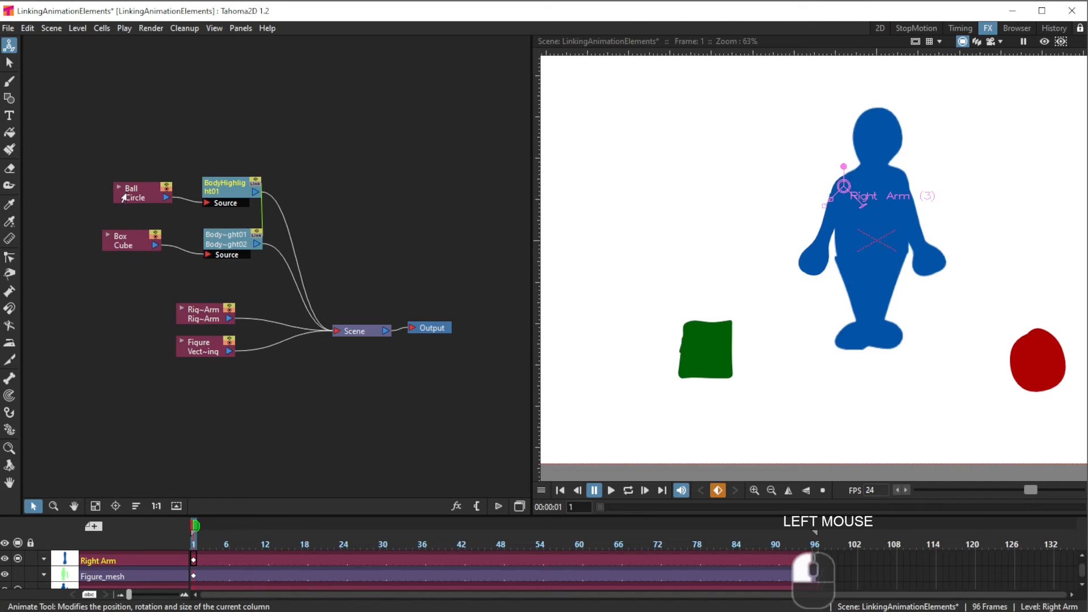
Rearrange the Ball node and the two linked BodyHighlight nodes so the connection between the effects is clearly separated
left_click_drag(159, 191, 147, 182)
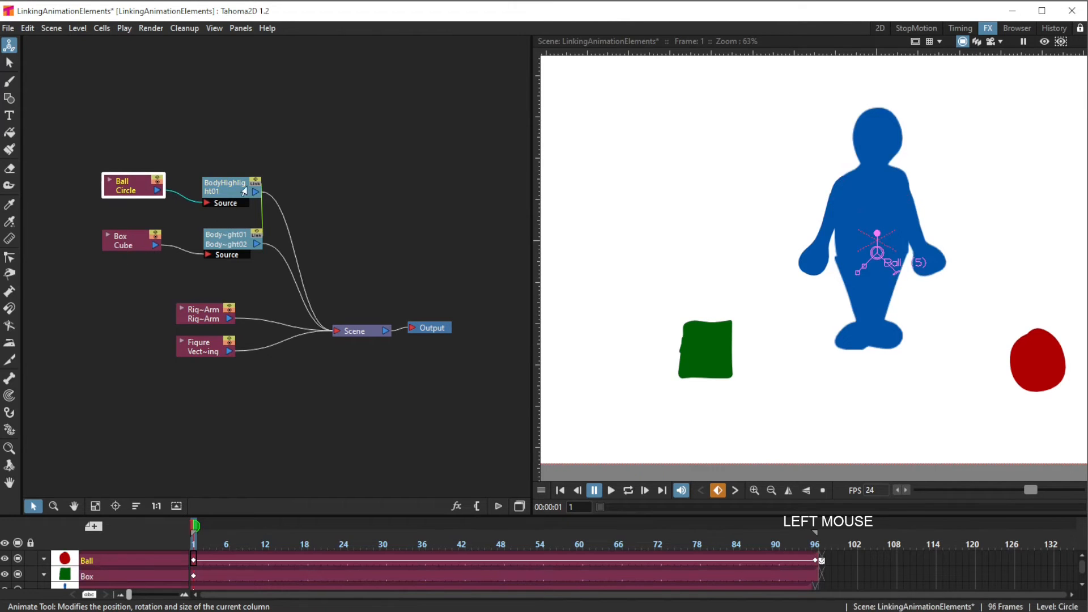
left_click_drag(232, 196, 224, 185)
left_click_drag(227, 235, 228, 241)
left_click_drag(225, 184, 227, 177)
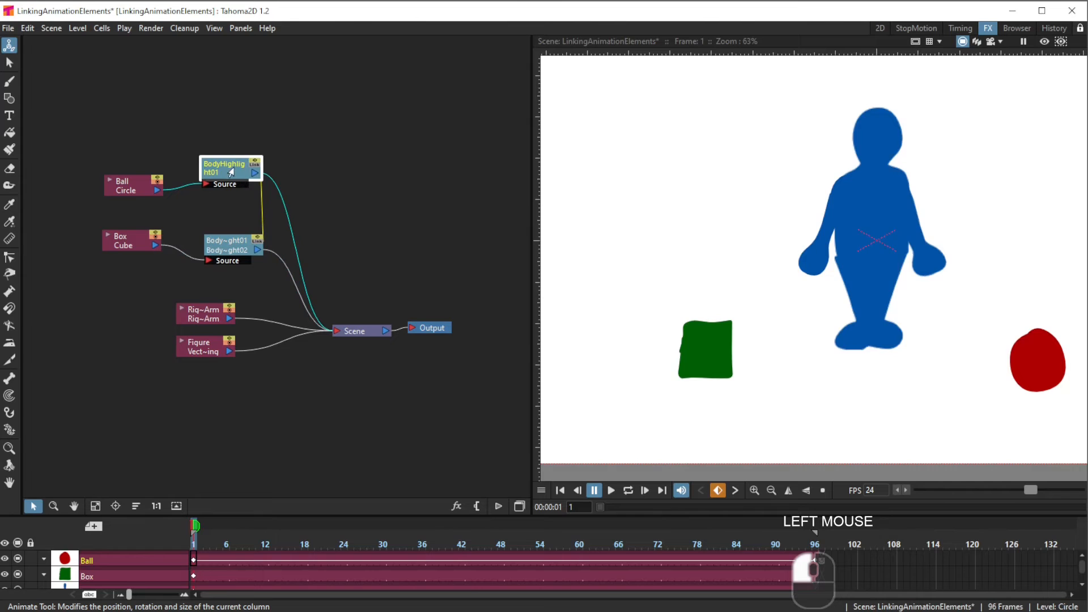
left_click_drag(224, 175, 232, 169)
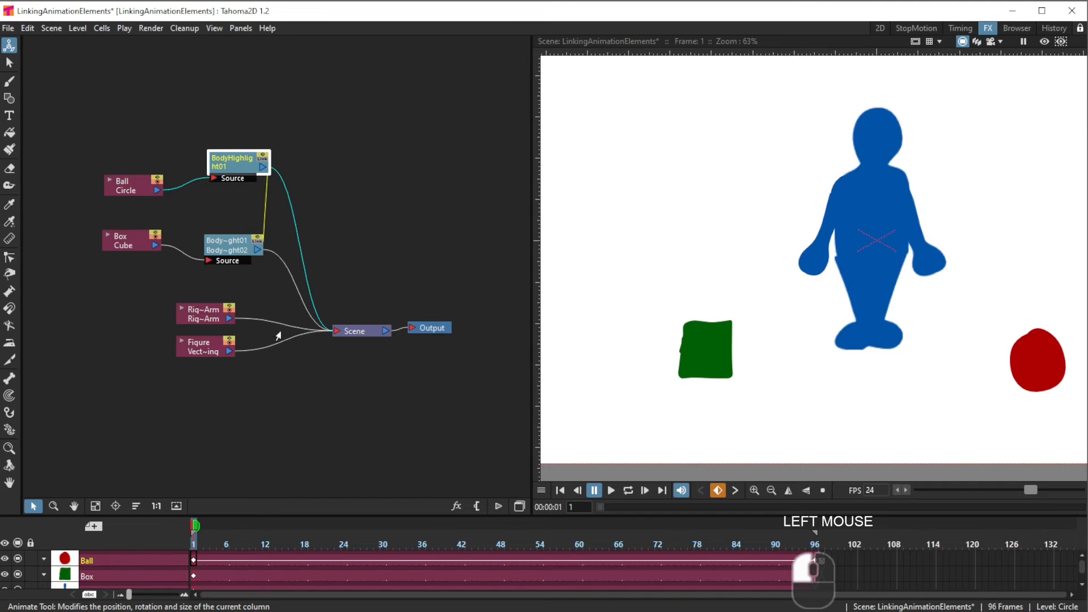
Examine the Create Linked FX and Unlink commands offered for the Box's and the Ball's BodyHighlight nodes
left_click(233, 254)
right_click(234, 247)
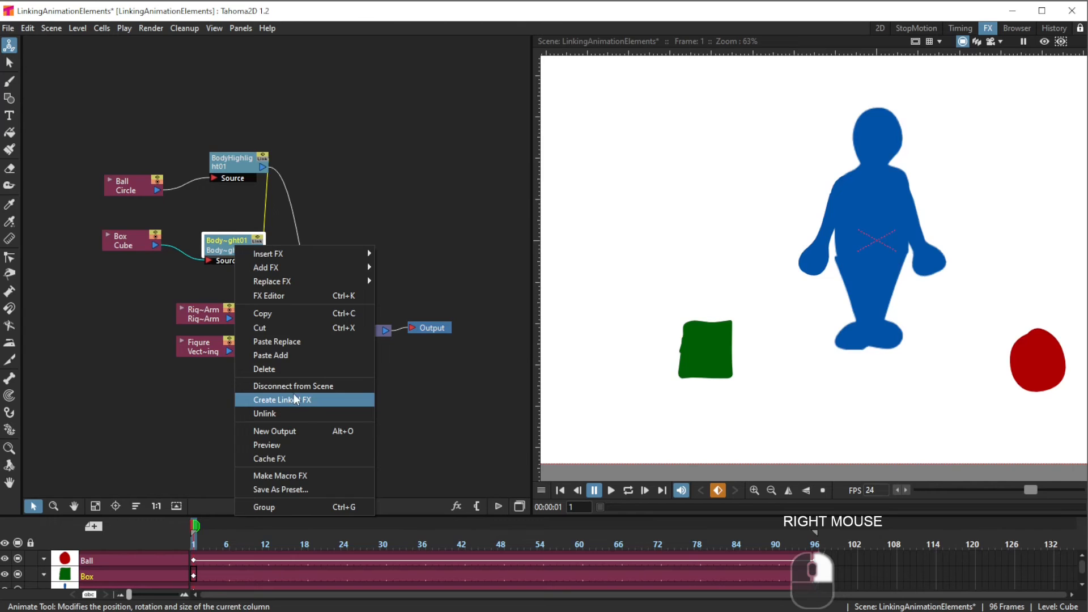
left_click(322, 86)
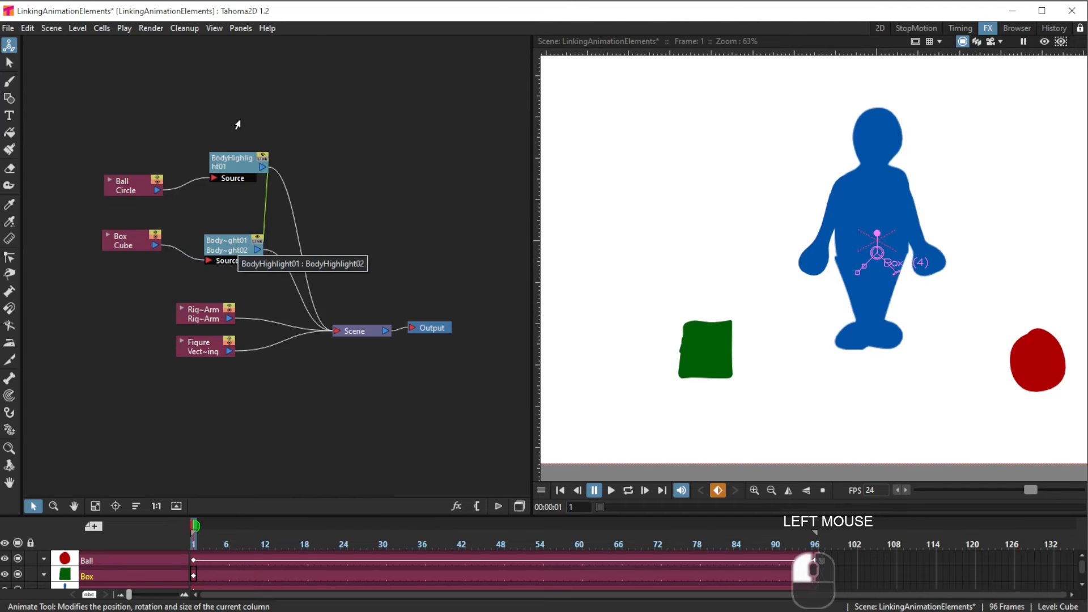
left_click(230, 170)
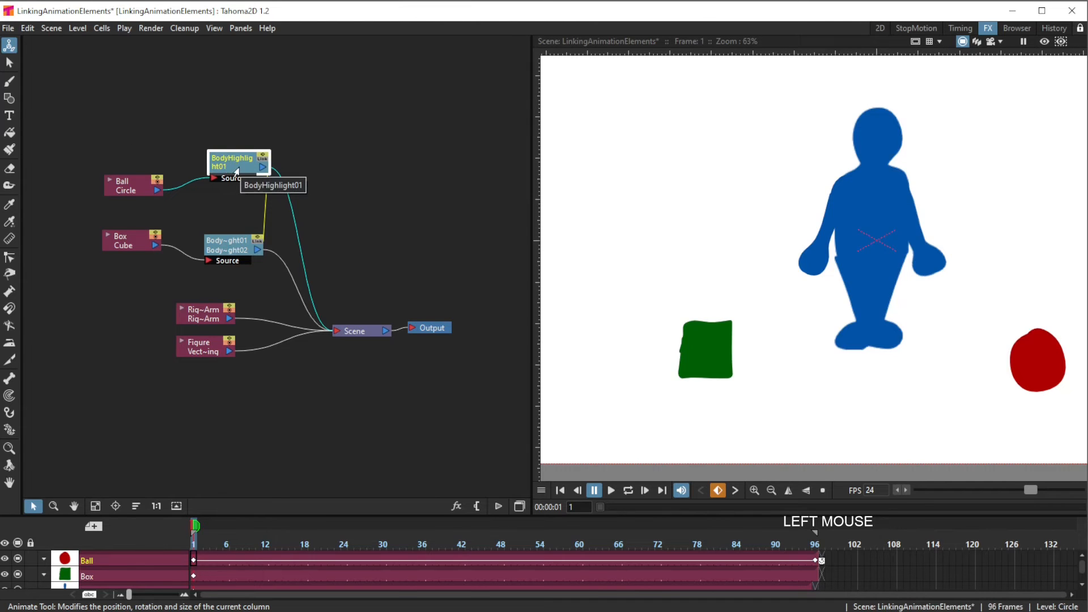
right_click(245, 171)
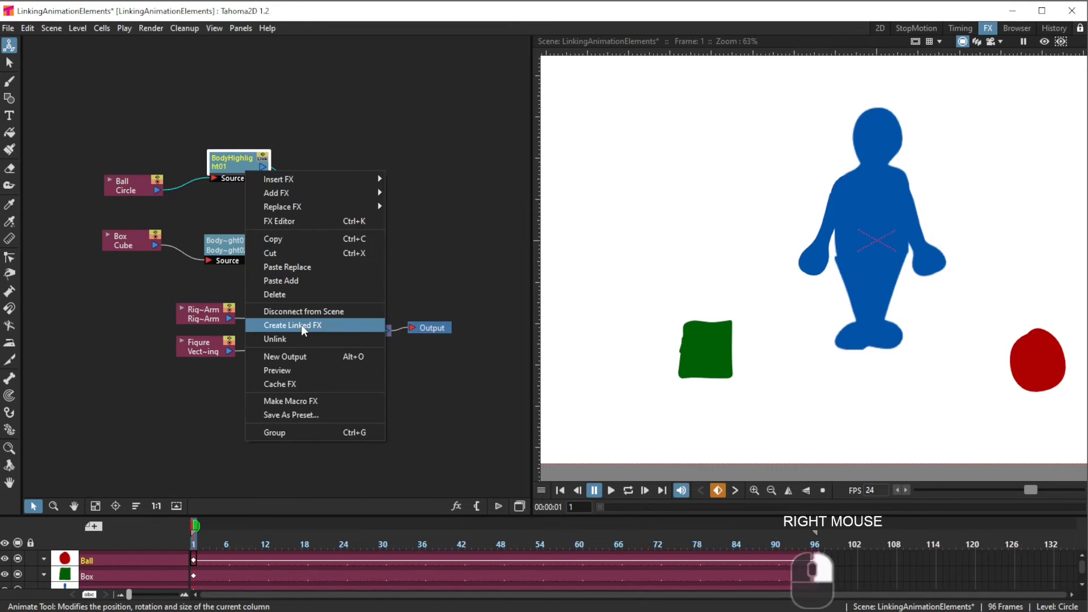
left_click(228, 250)
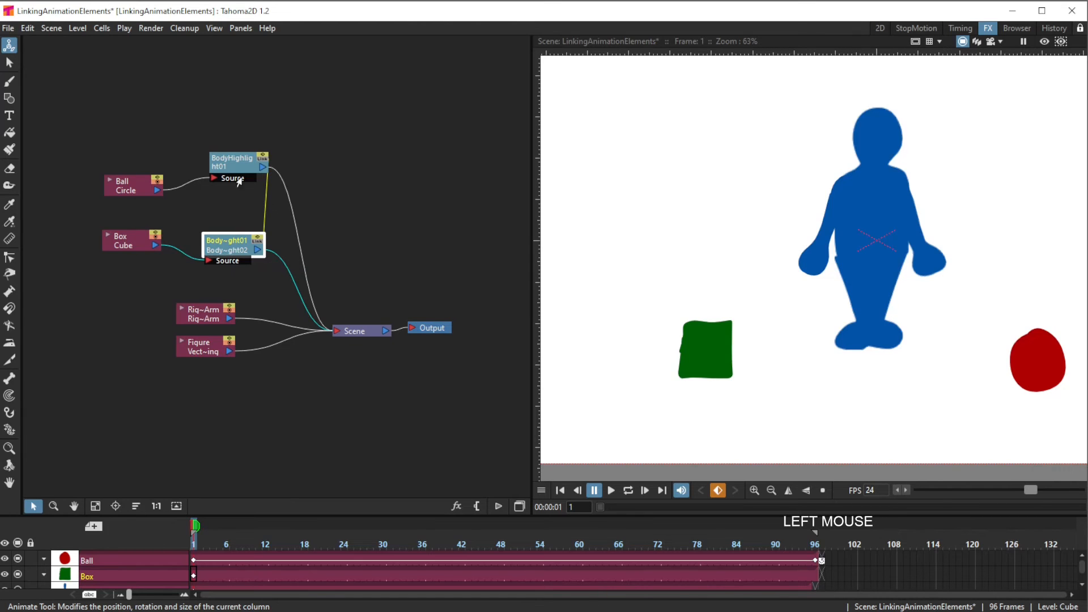
Turn on the viewer preview and open the Fx Settings of the Ball's BodyHighlight01 node, placed clear of the nodes
left_click(1043, 42)
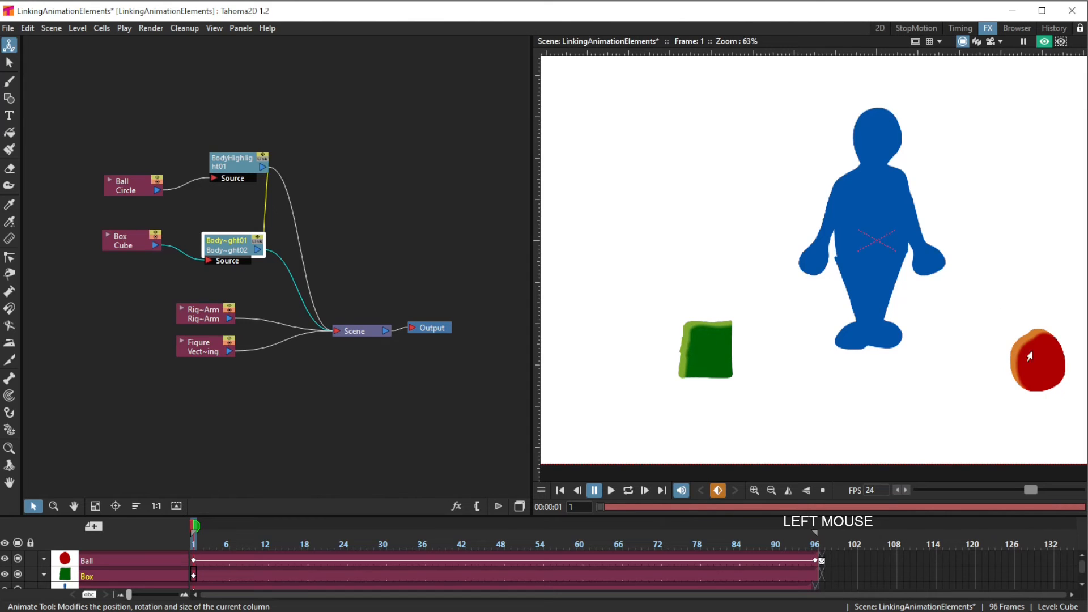
left_click(234, 171)
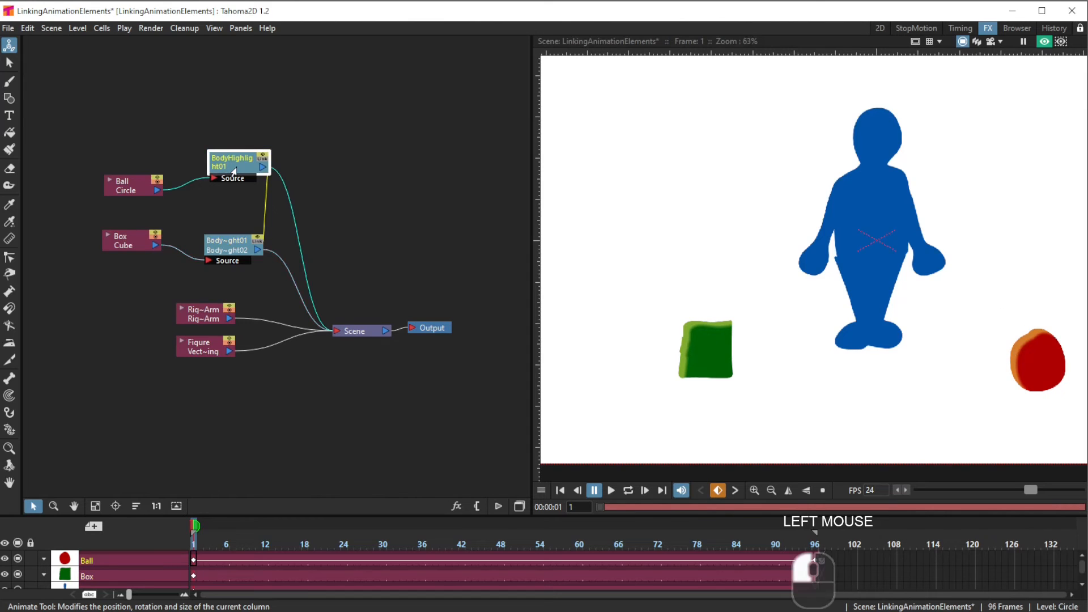
left_click_drag(430, 0, 527, 66)
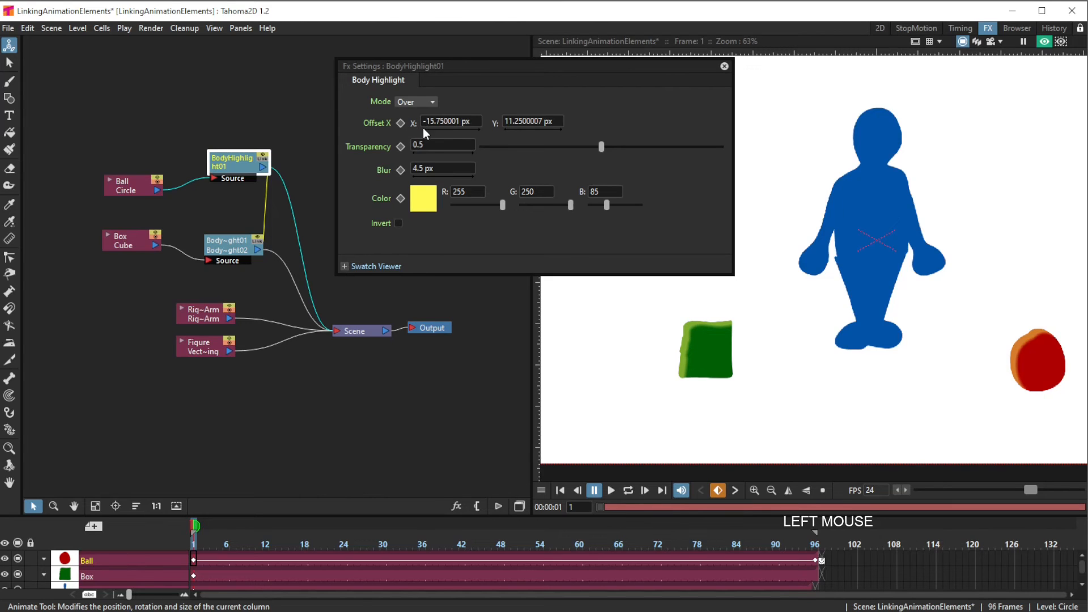
Try different BodyHighlight01 offsets in both directions, ending at about X -60.75 px, Y 18 px
left_click_drag(422, 127, 436, 131)
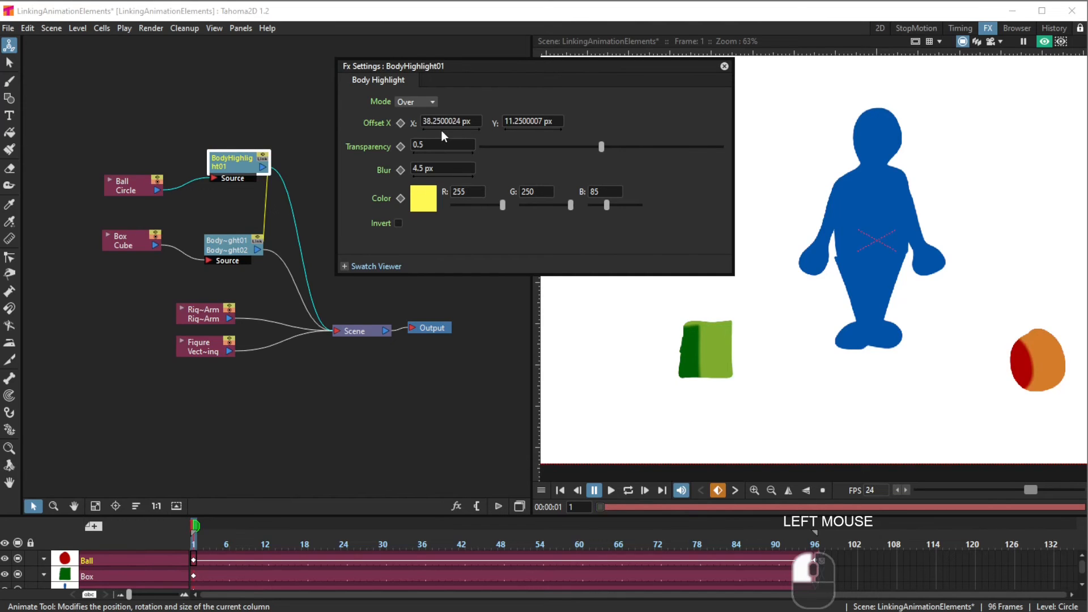
left_click_drag(441, 131, 440, 131)
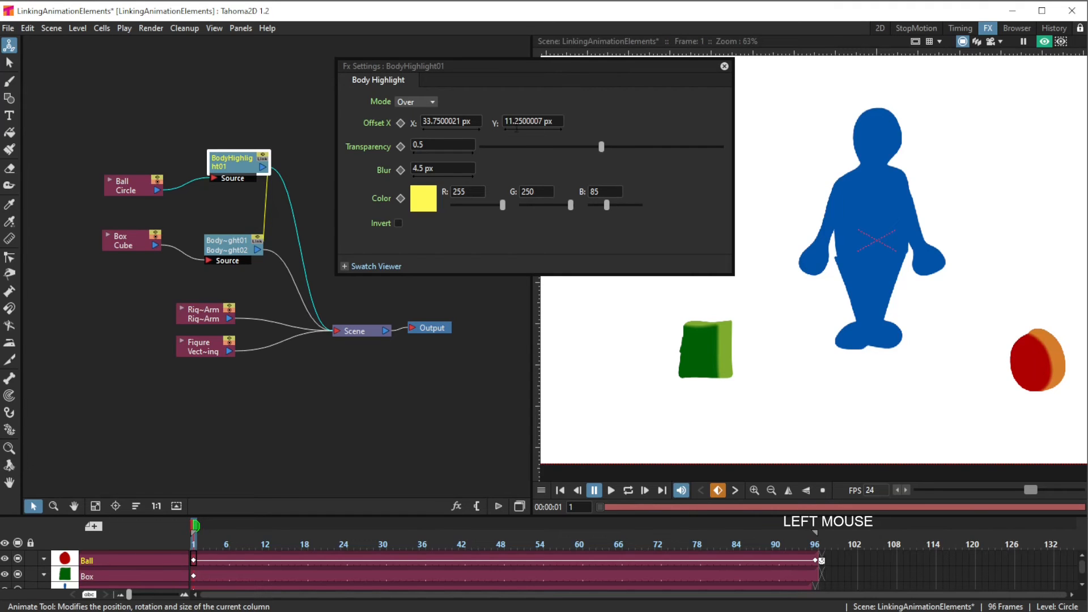
left_click_drag(515, 128, 507, 129)
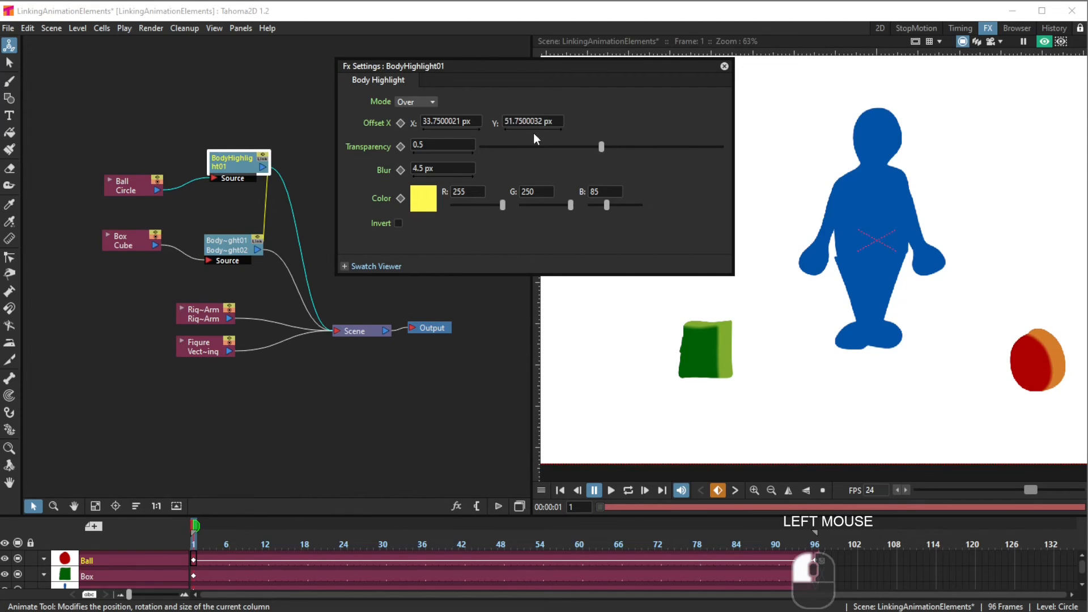
left_click_drag(450, 128, 441, 129)
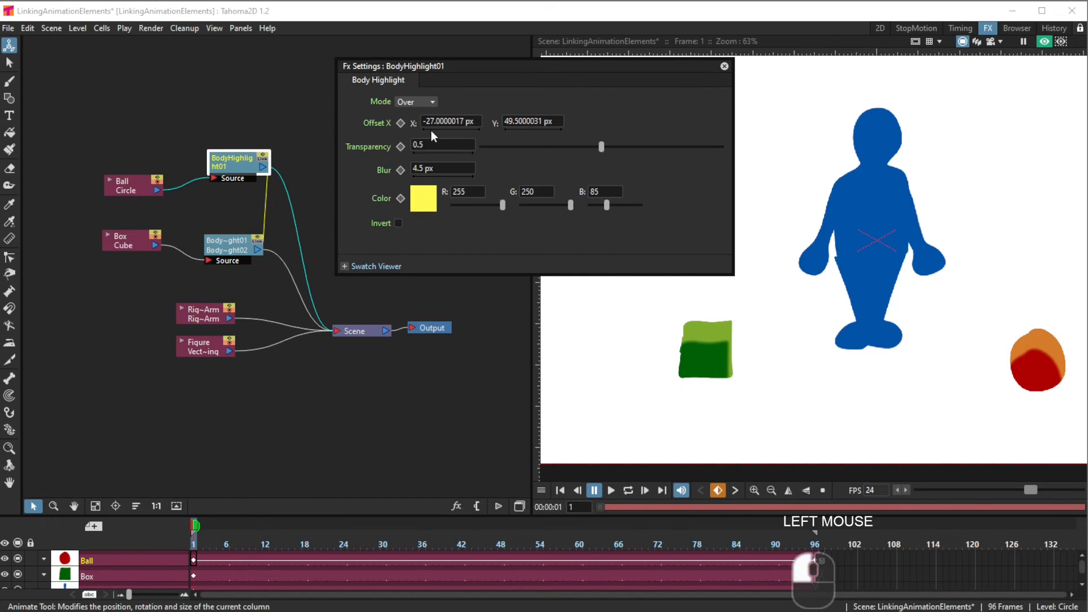
left_click_drag(435, 128, 441, 126)
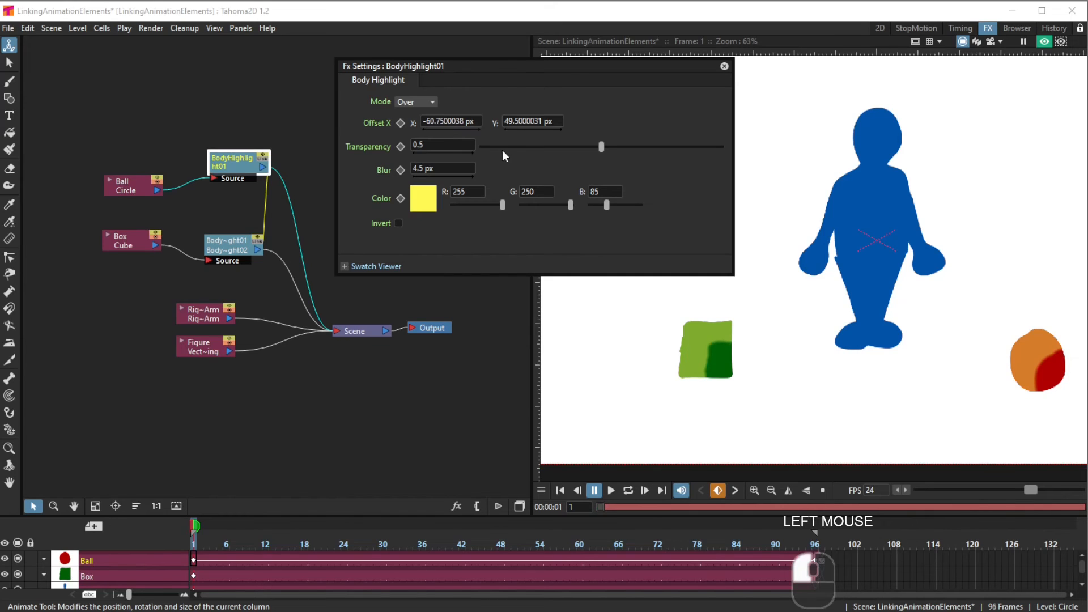
left_click_drag(526, 127, 535, 130)
Set the Y offset of BodyHighlight01 to 0 px
left_click(525, 123)
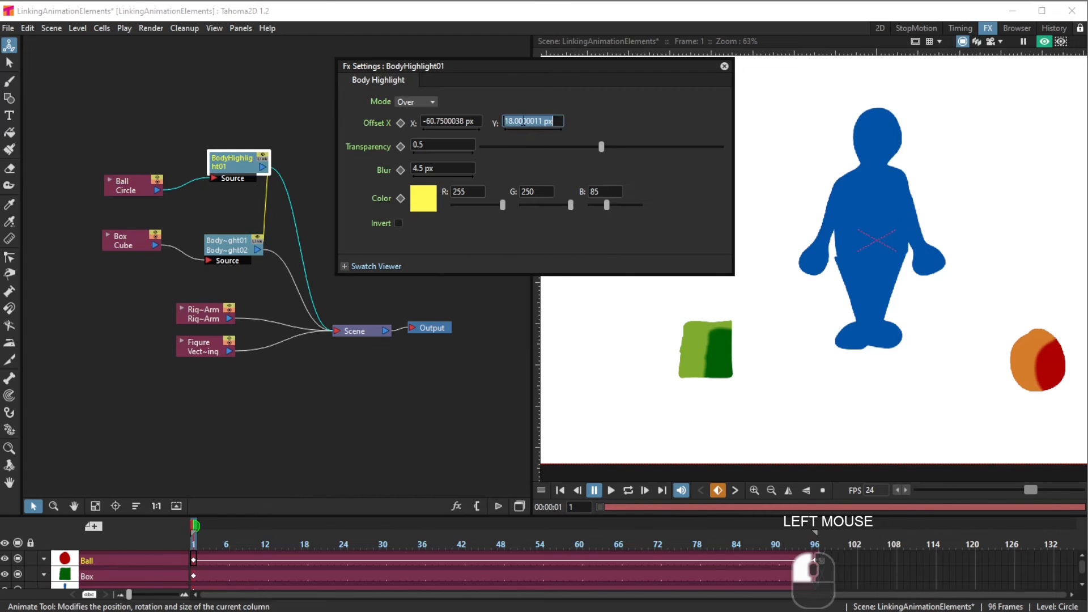
key("Return")
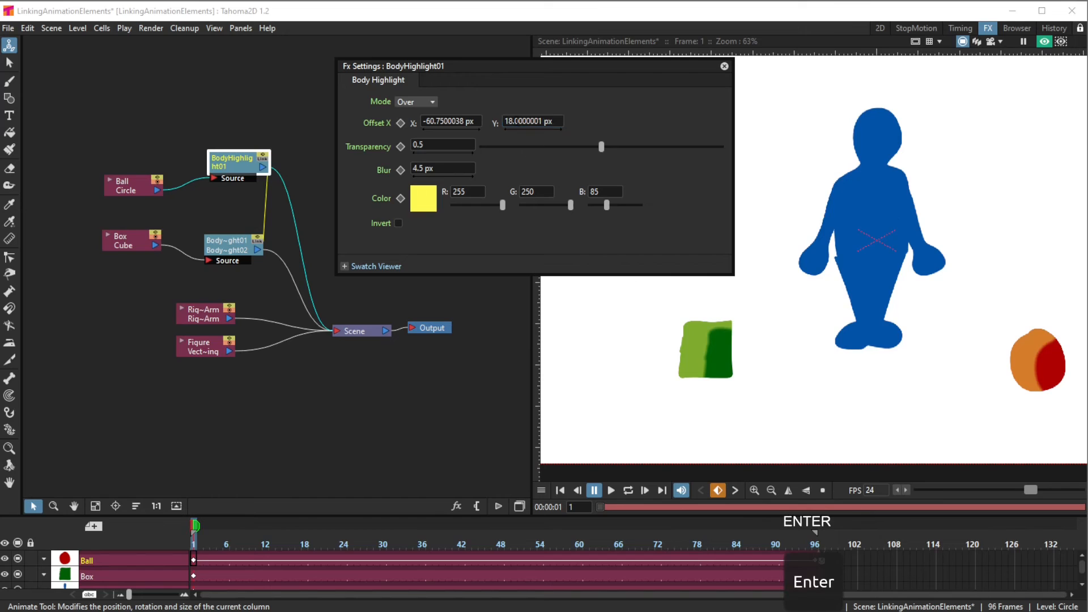
left_click(528, 122)
type("0")
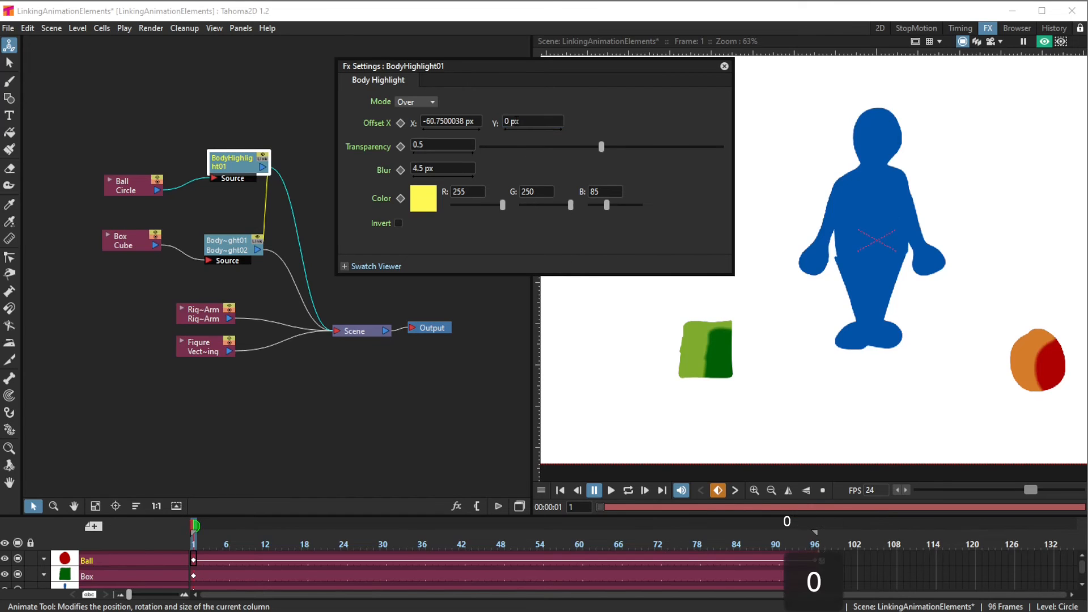
key("Return")
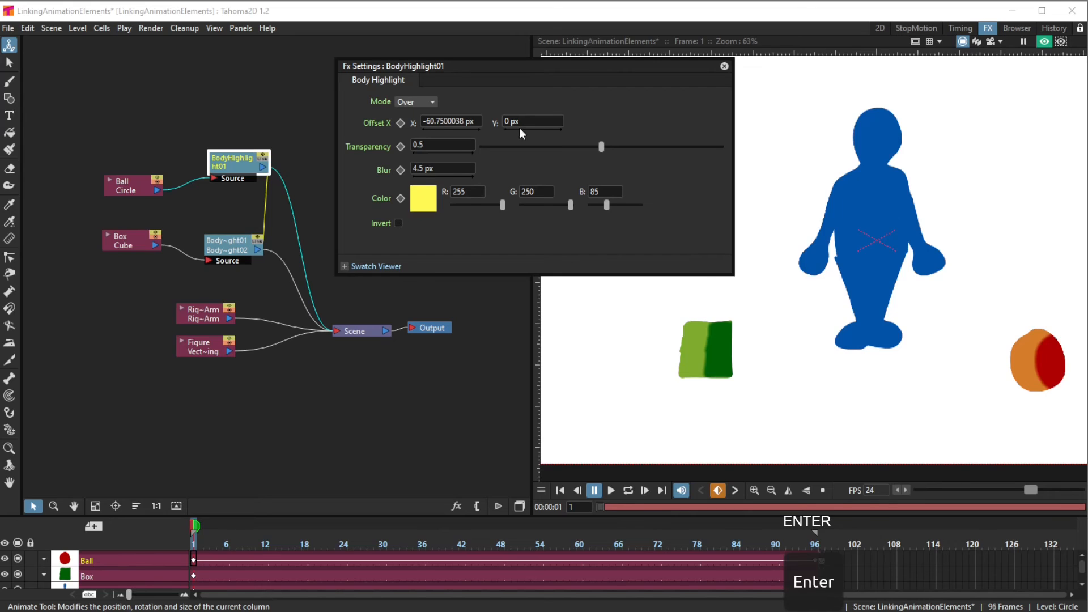
Vary BodyHighlight01's X offset through about -99, 6.75 and -2.25 px, with the settings window moved slightly, and adjust it once more
left_click(459, 130)
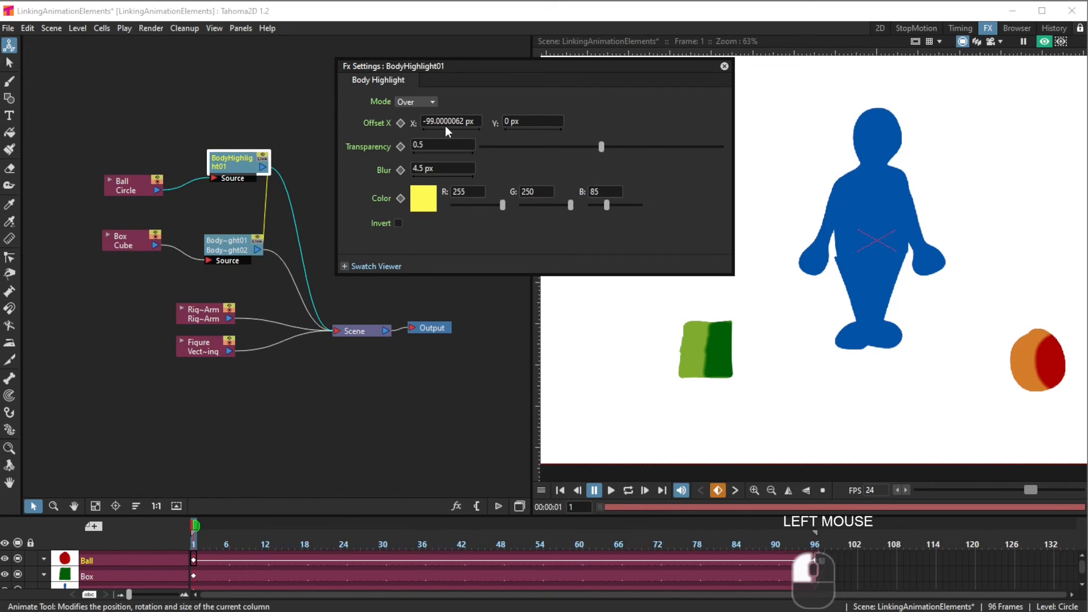
left_click_drag(446, 127, 484, 126)
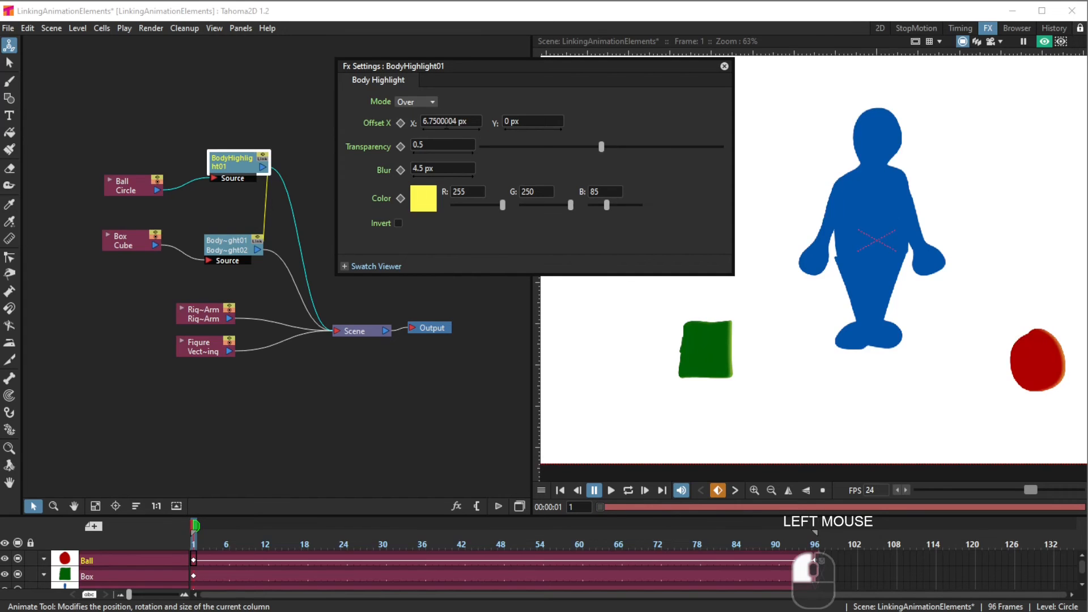
left_click_drag(445, 128, 441, 130)
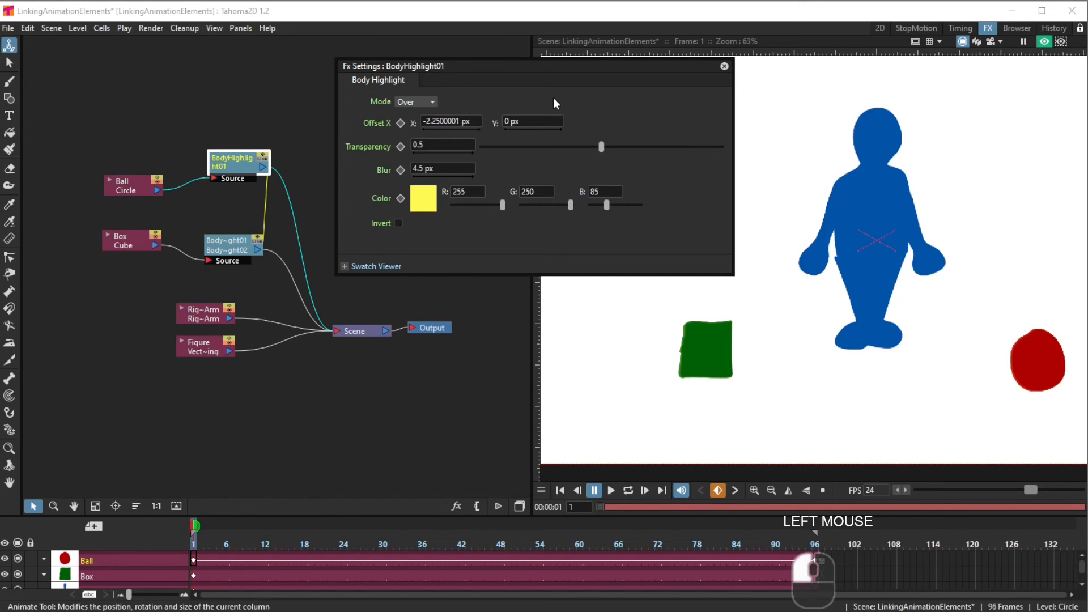
left_click_drag(559, 67, 563, 79)
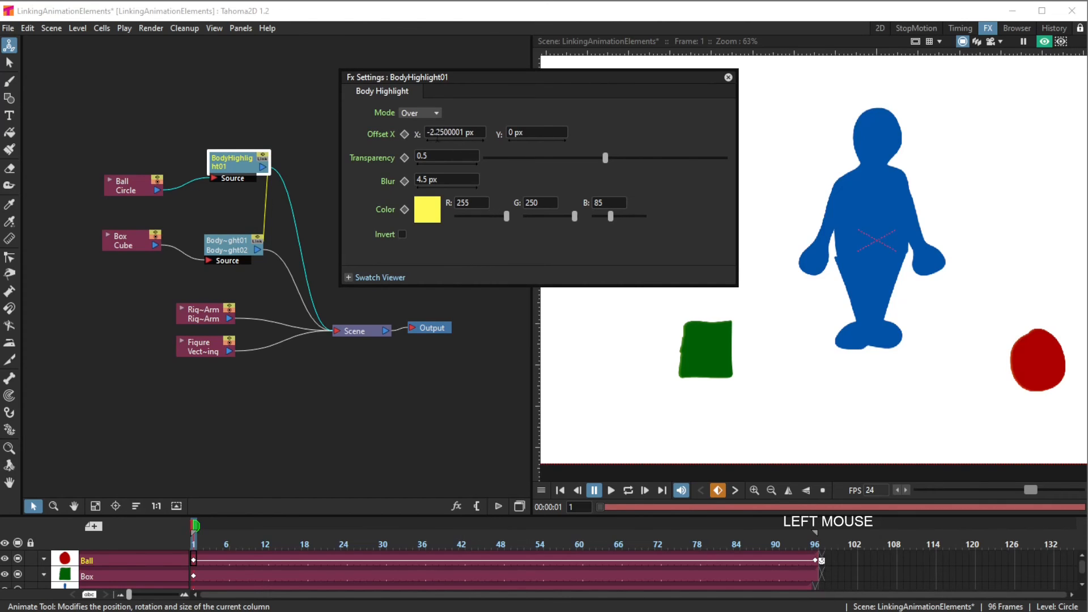
left_click_drag(444, 138, 475, 143)
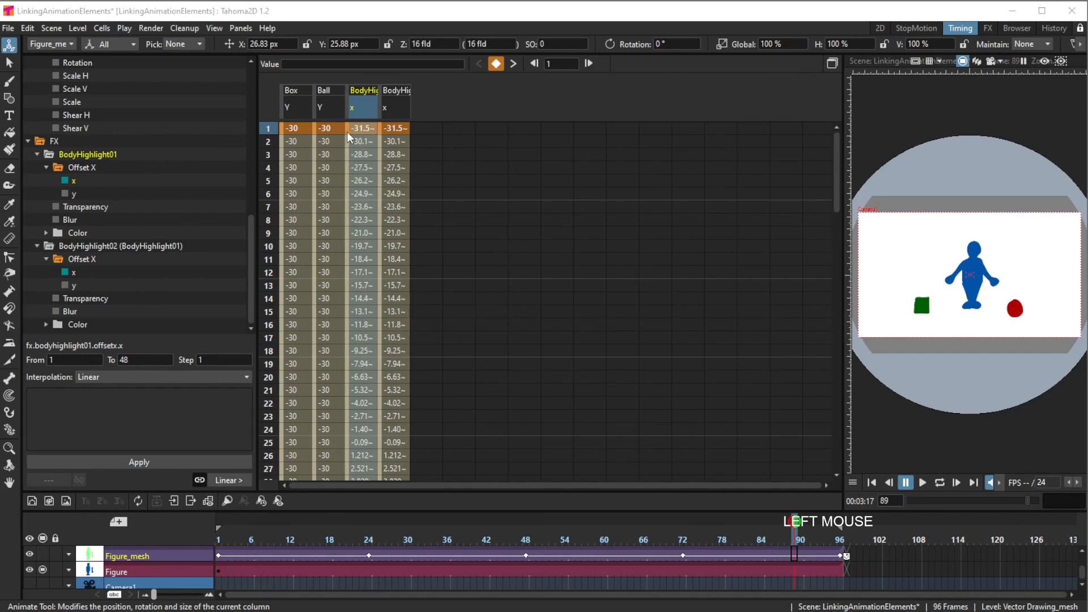
In the Timing workspace's function spreadsheet, compare the X offset values of BodyHighlight01 and its linked BodyHighlight02
left_click(361, 108)
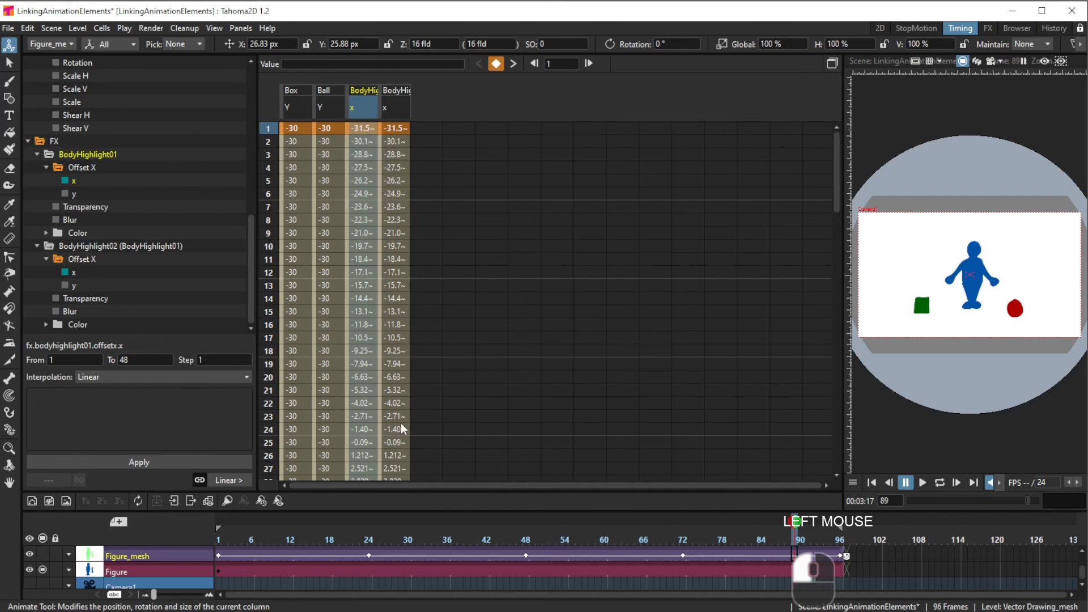
left_click(395, 111)
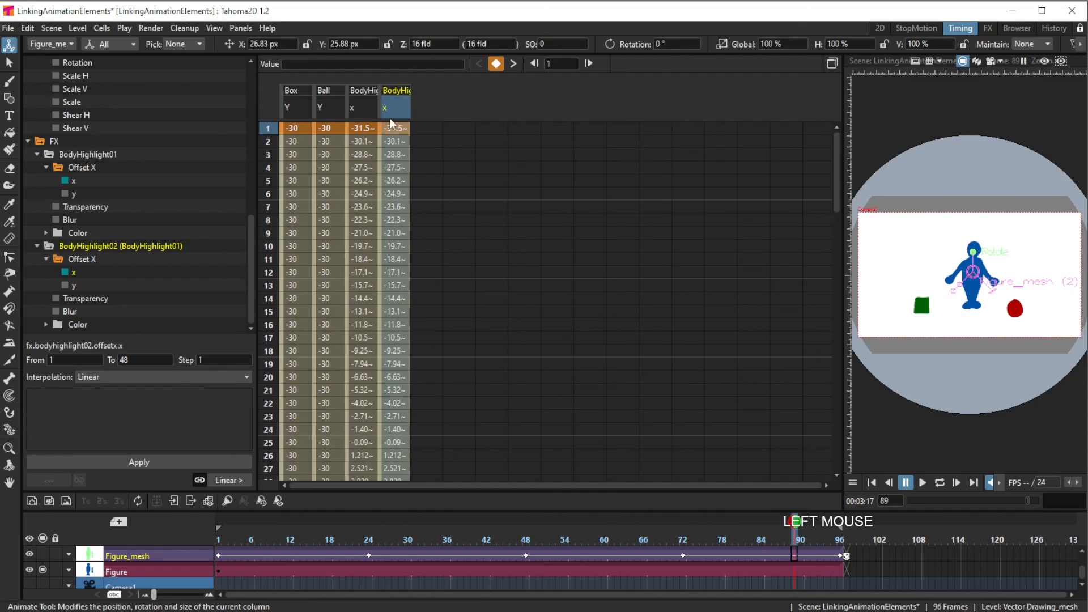
Compare the X offset columns of BodyHighlight01 and BodyHighlight02 in the Timing workspace with their node link in the FX workspace schematic
left_click(369, 111)
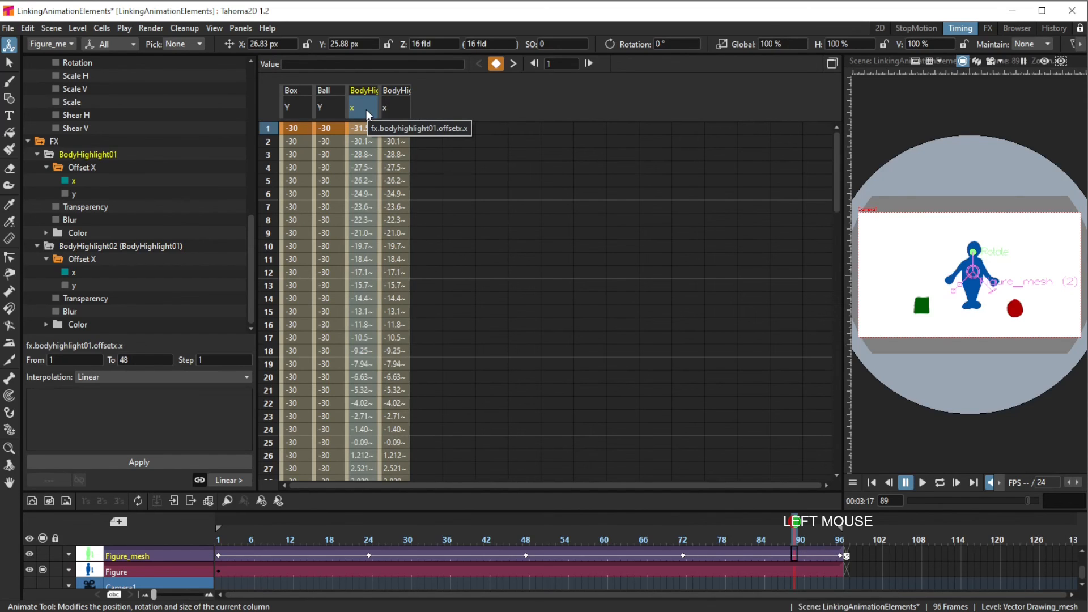
left_click(390, 104)
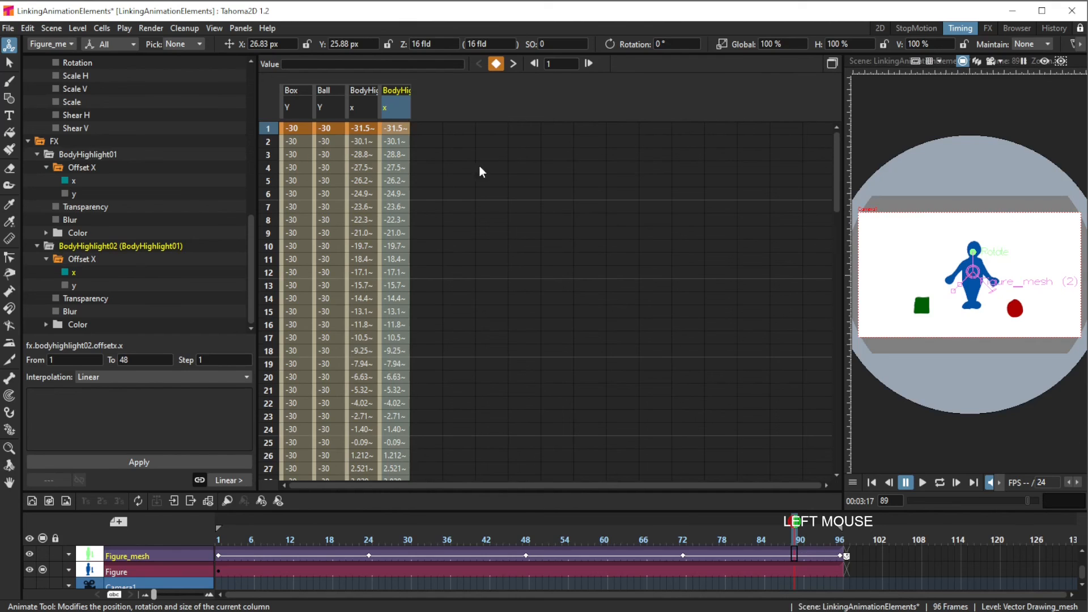
left_click(990, 32)
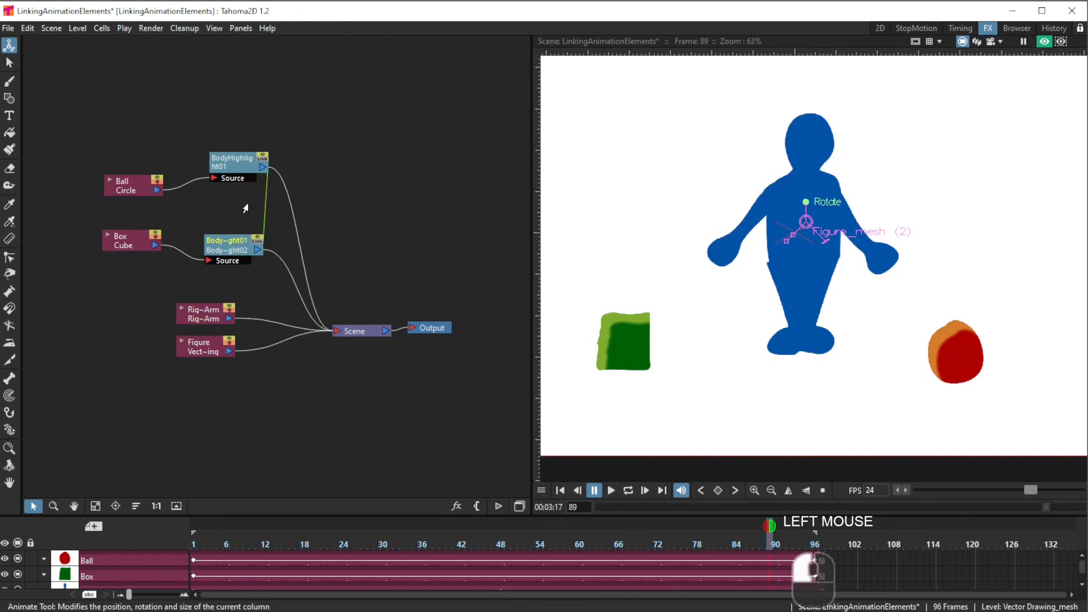
left_click(957, 29)
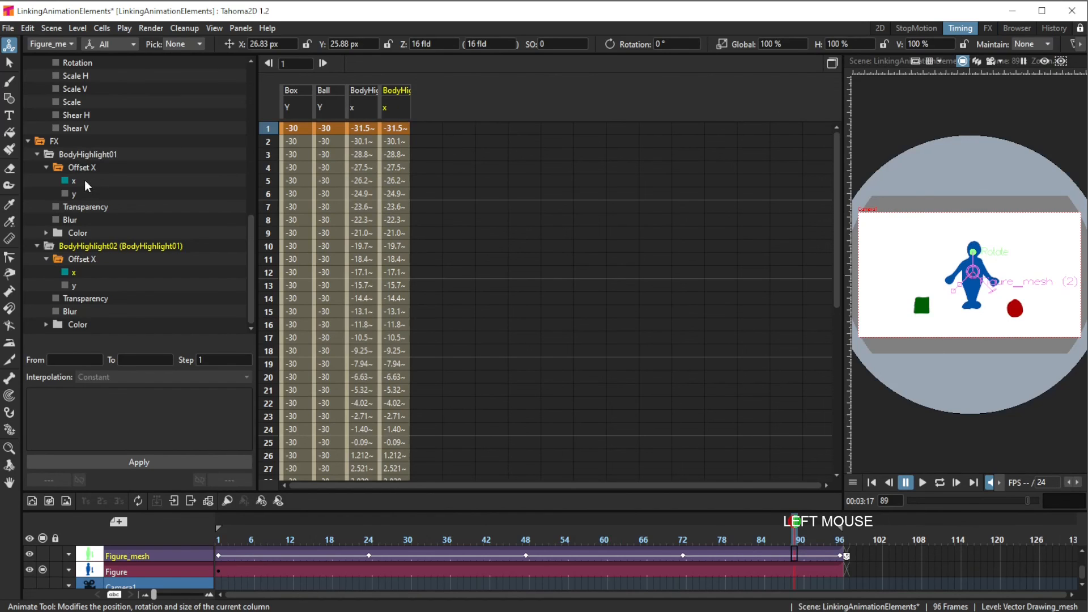
left_click(87, 274)
left_click(397, 110)
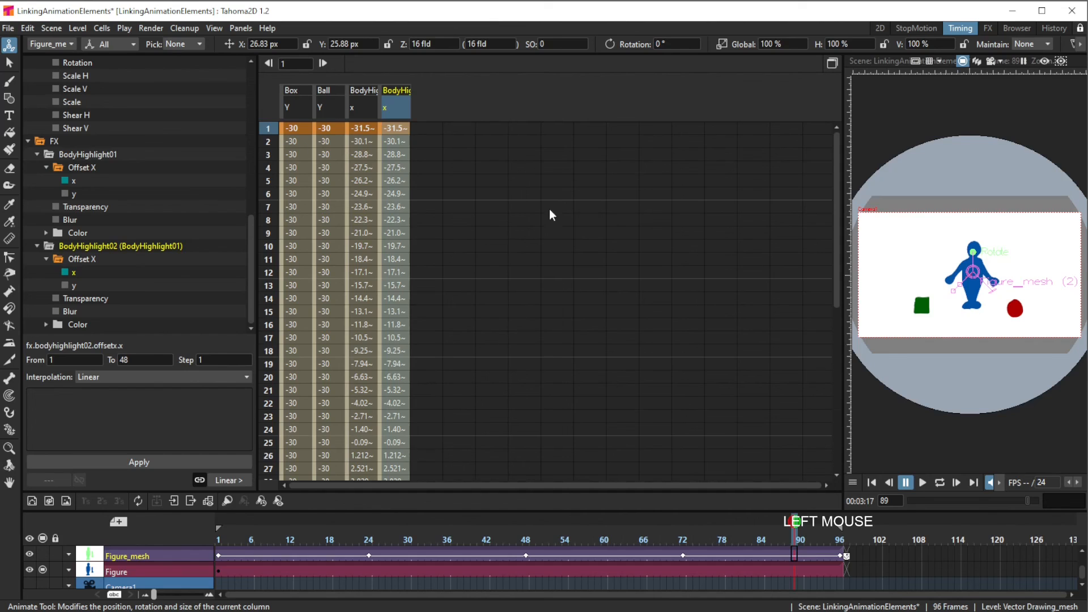
left_click(988, 28)
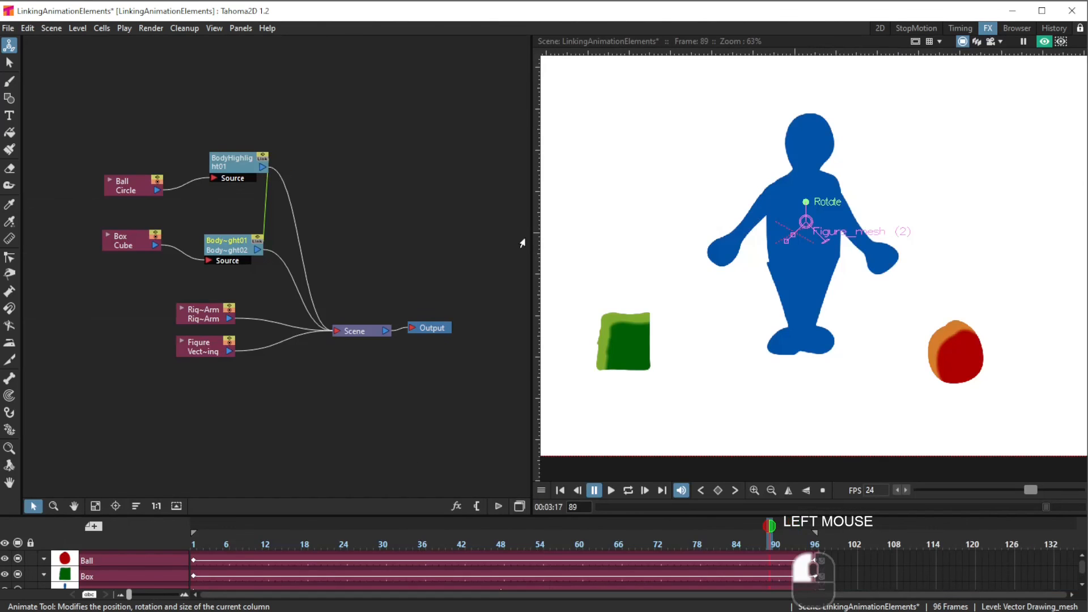
left_click(960, 27)
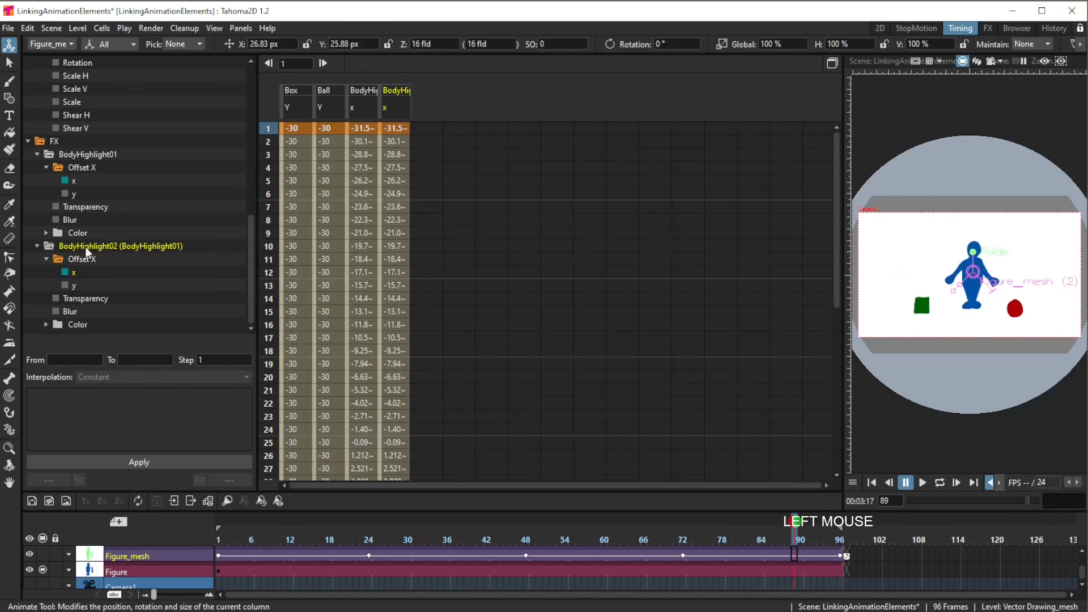